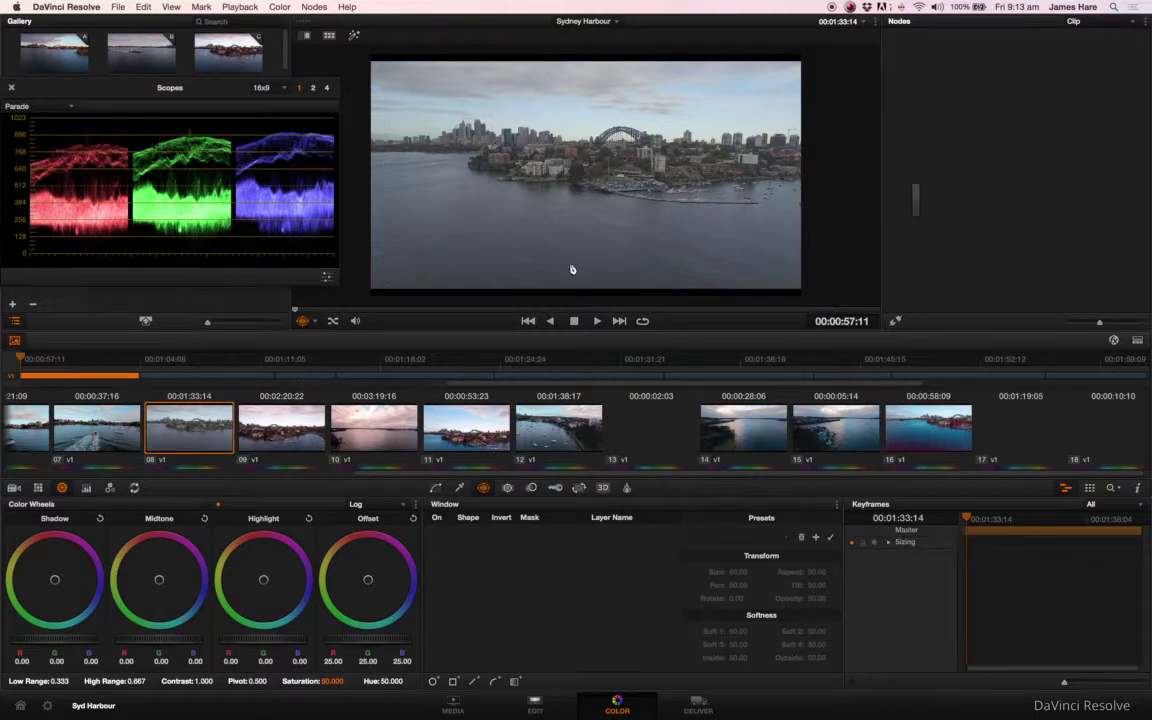
scroll(571, 268, "down", 5)
scroll(718, 387, "down", 2)
scroll(627, 190, "up", 5)
scroll(627, 190, "down", 5)
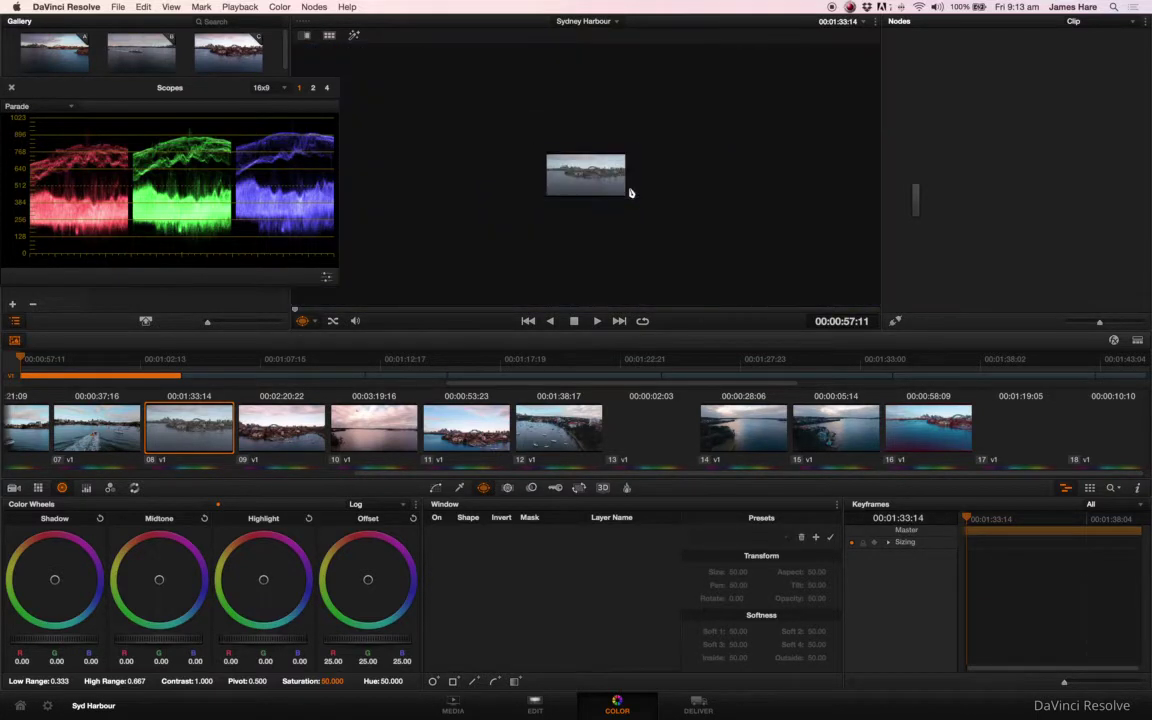
scroll(631, 193, "up", 3)
scroll(631, 193, "up", 2)
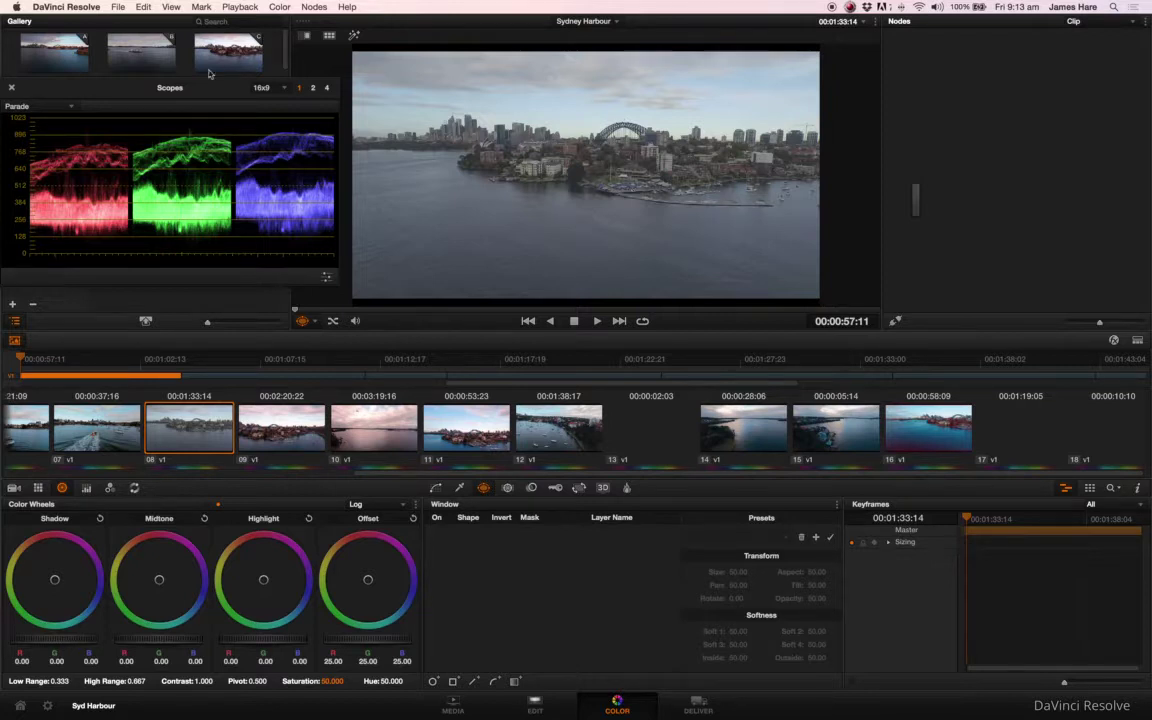
Add three serial nodes in a row to the selected Sydney Harbour clip
left_click(315, 7)
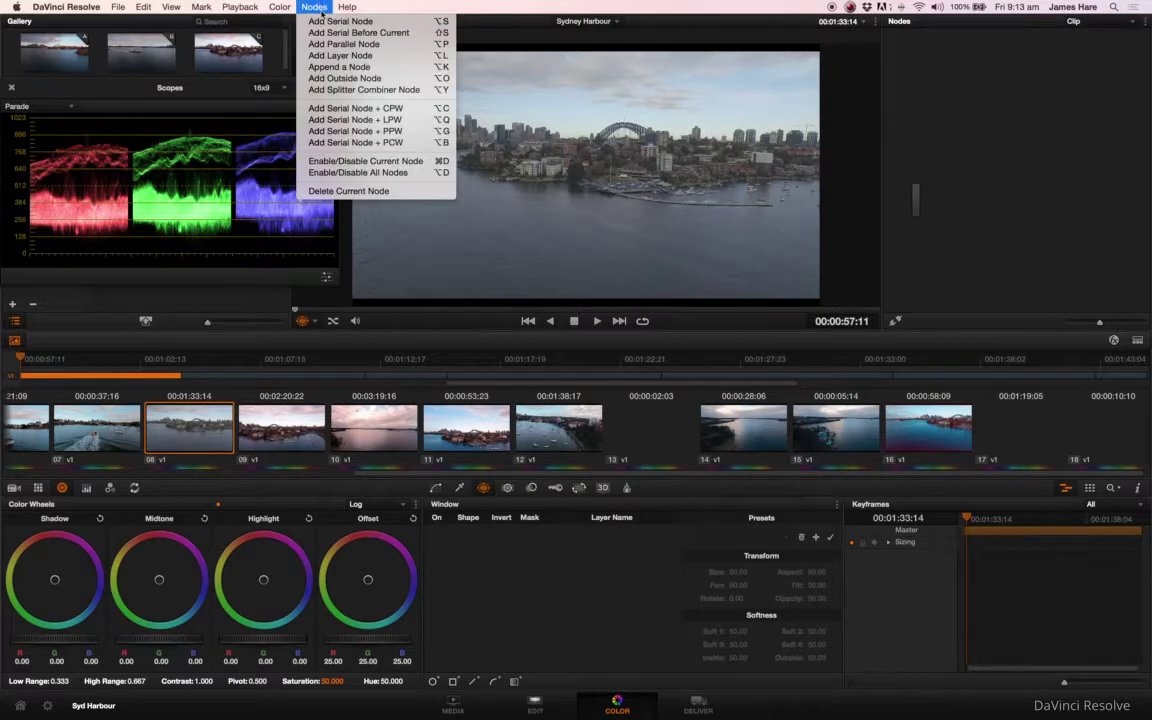
left_click(322, 22)
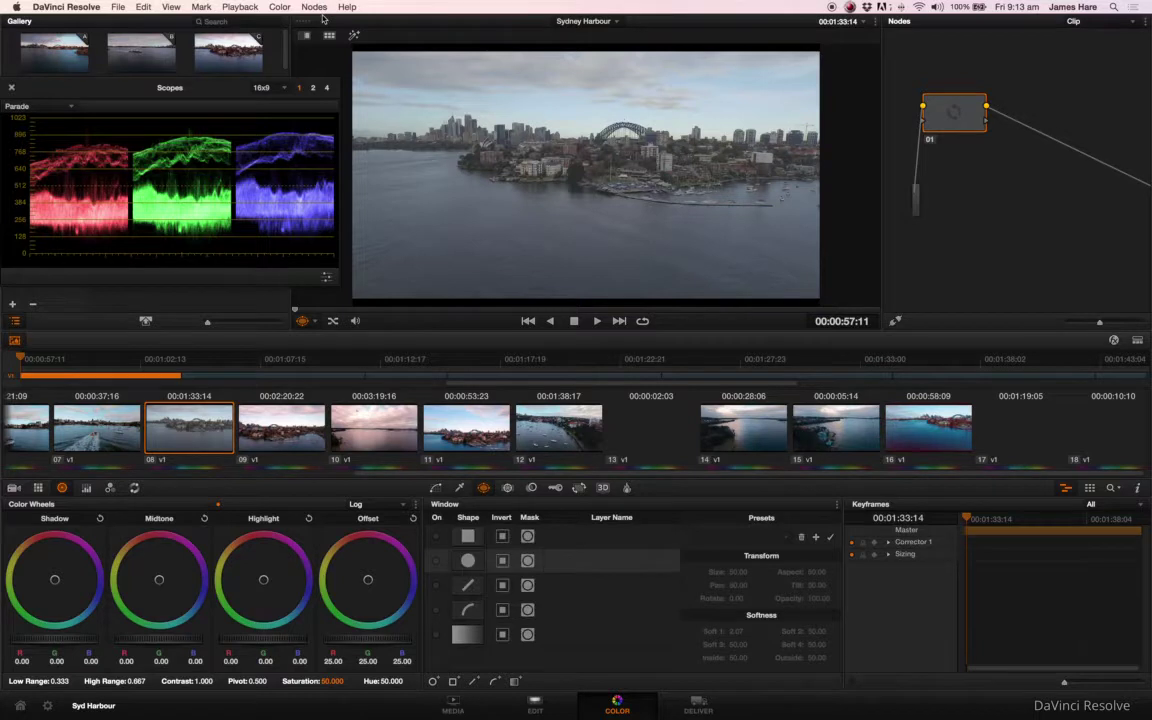
left_click(316, 7)
left_click(319, 21)
left_click(316, 7)
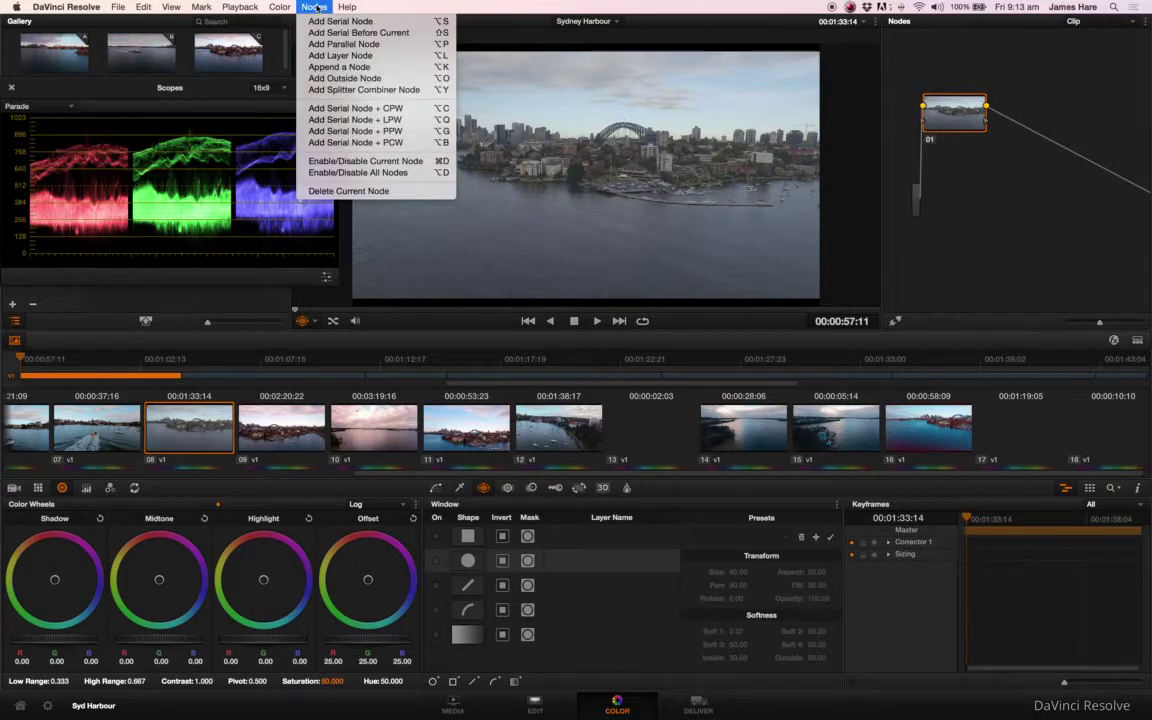
left_click(320, 22)
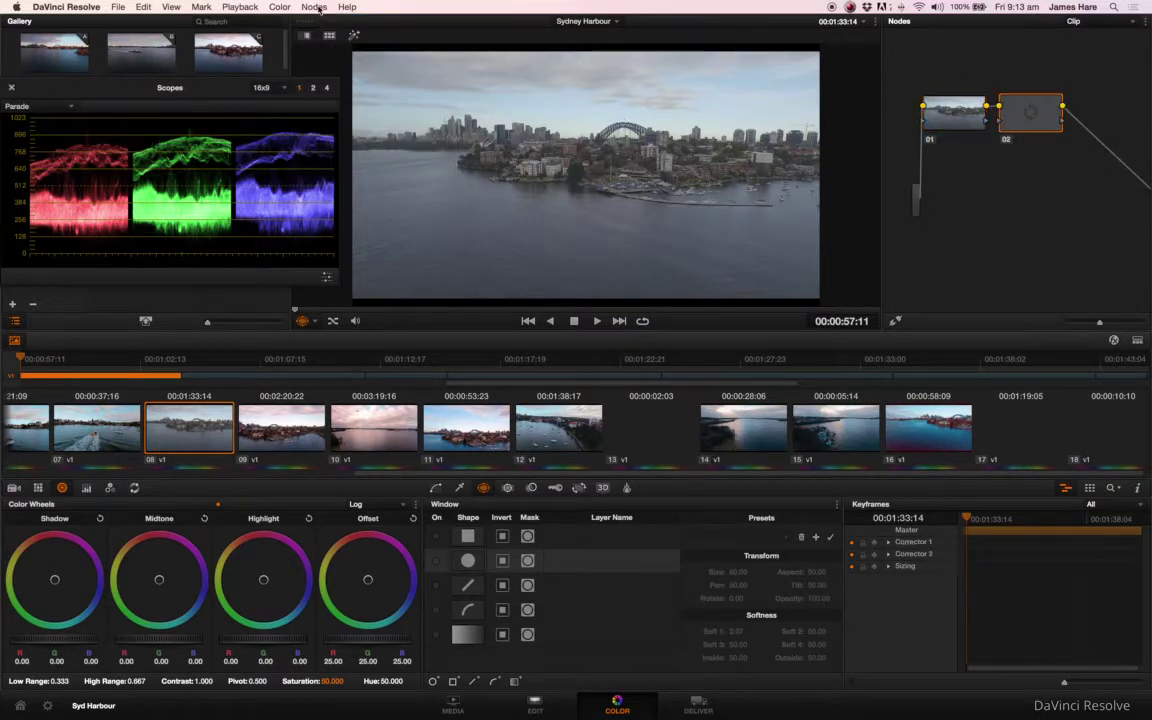
left_click(316, 7)
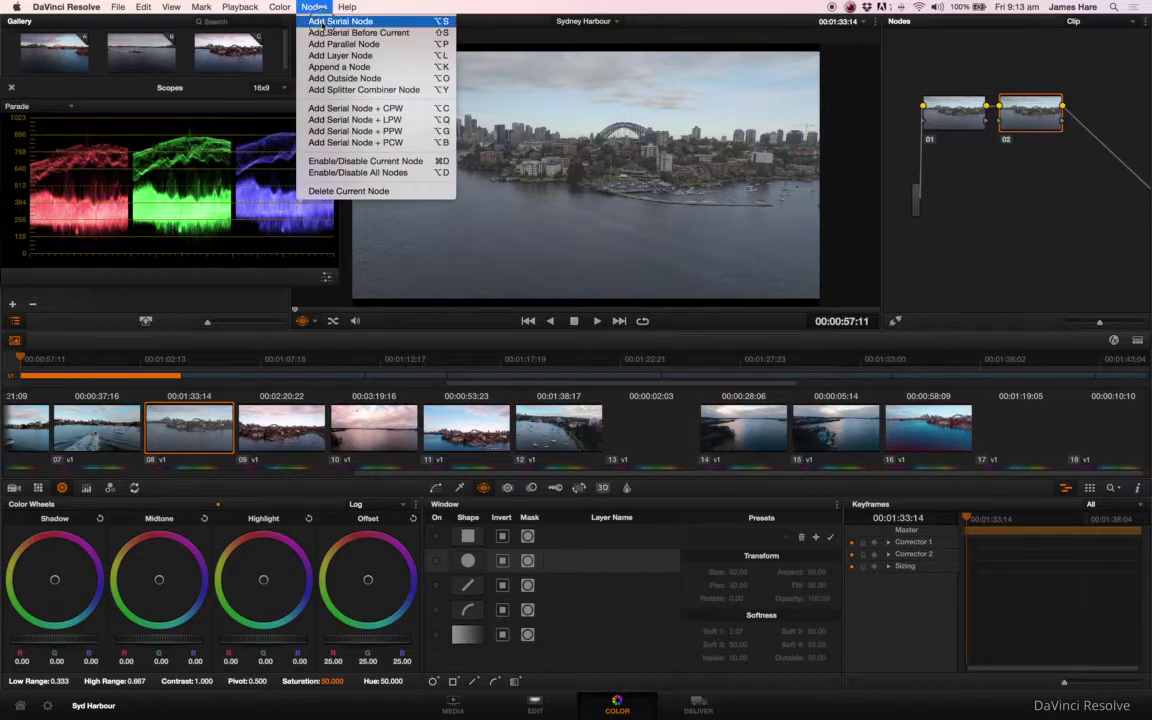
left_click(322, 22)
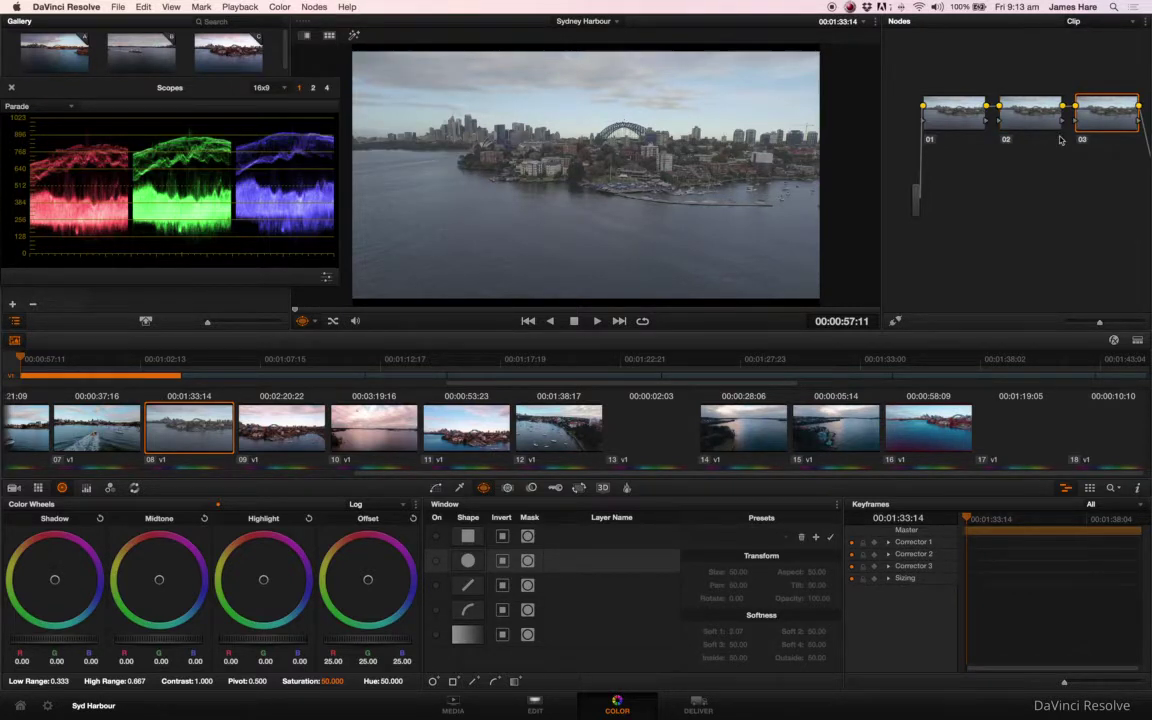
Apply the Ocean Sun 3D LUT to node 03
right_click(1108, 118)
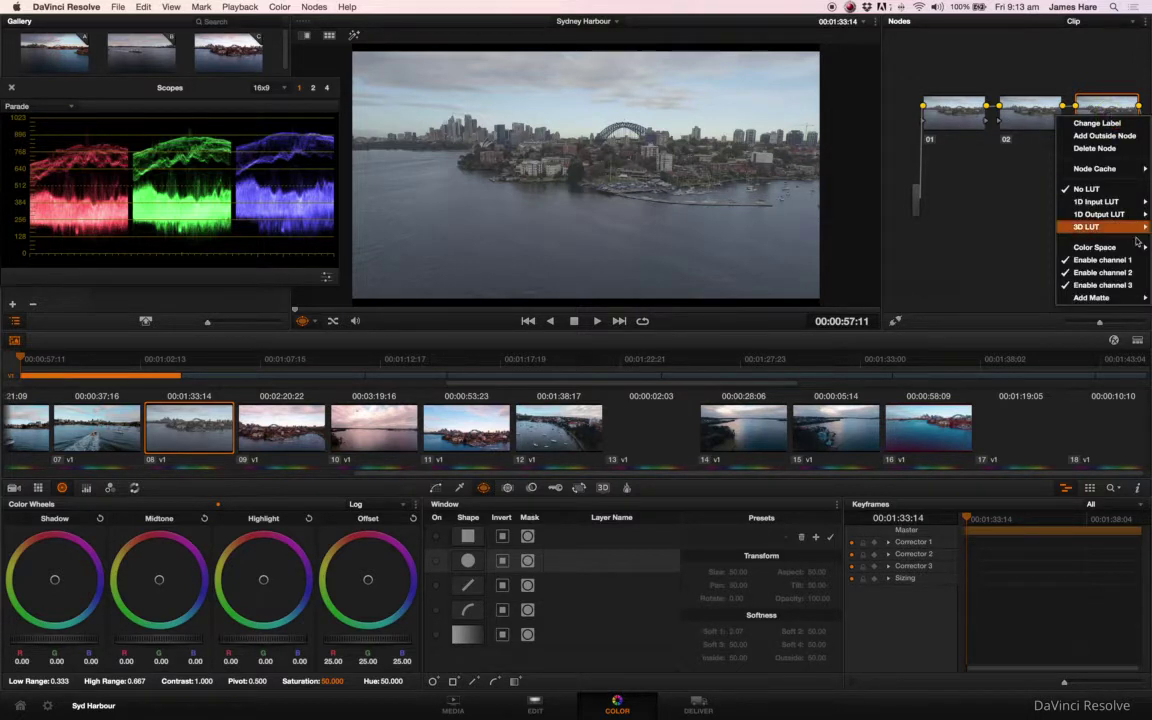
mouse_move(1123, 234)
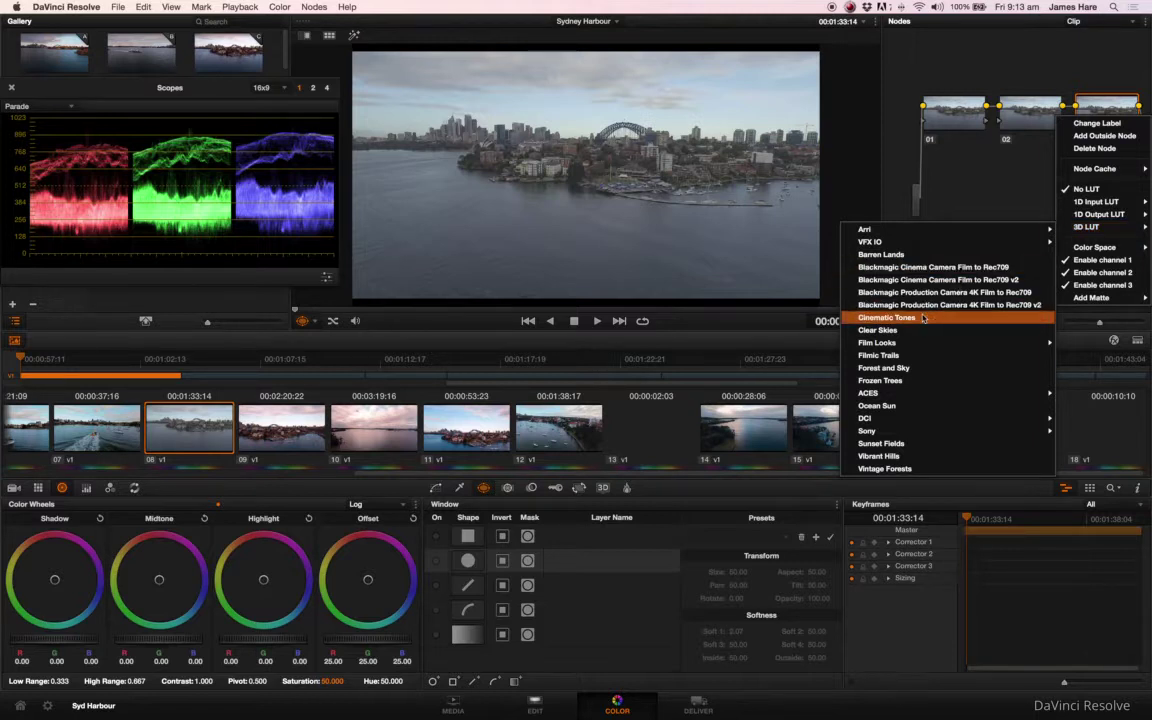
left_click(885, 405)
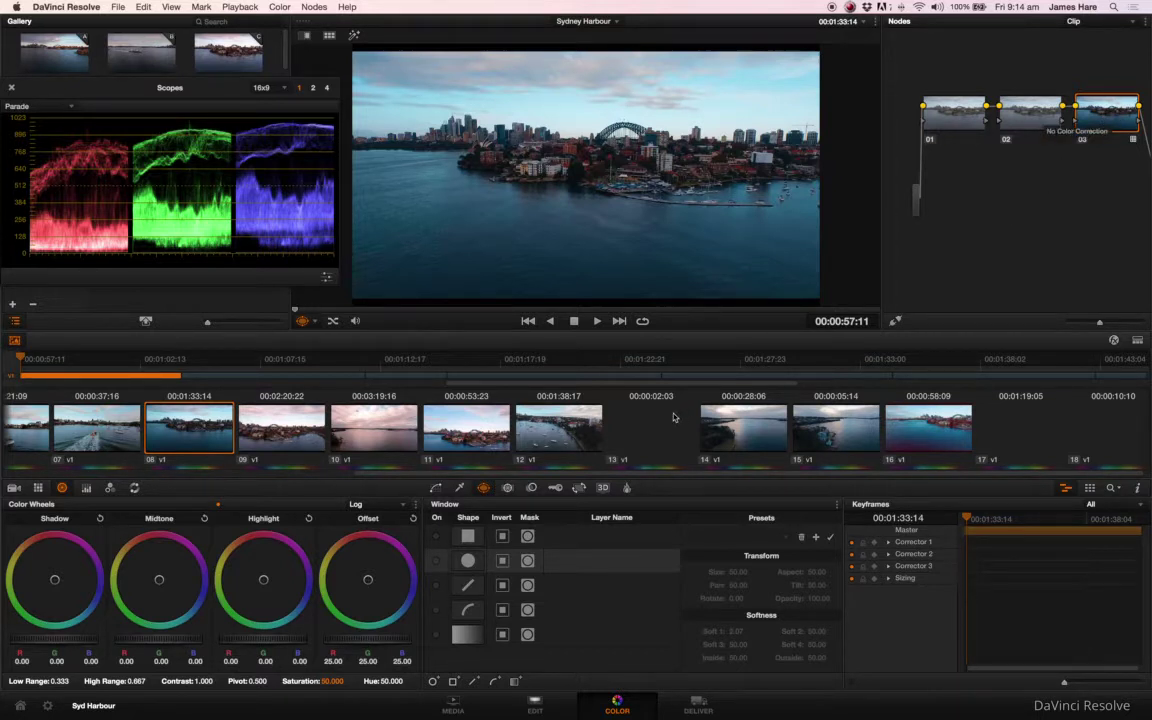
Halve the LUT's strength by setting node 03's key output gain to 0.5
left_click(554, 488)
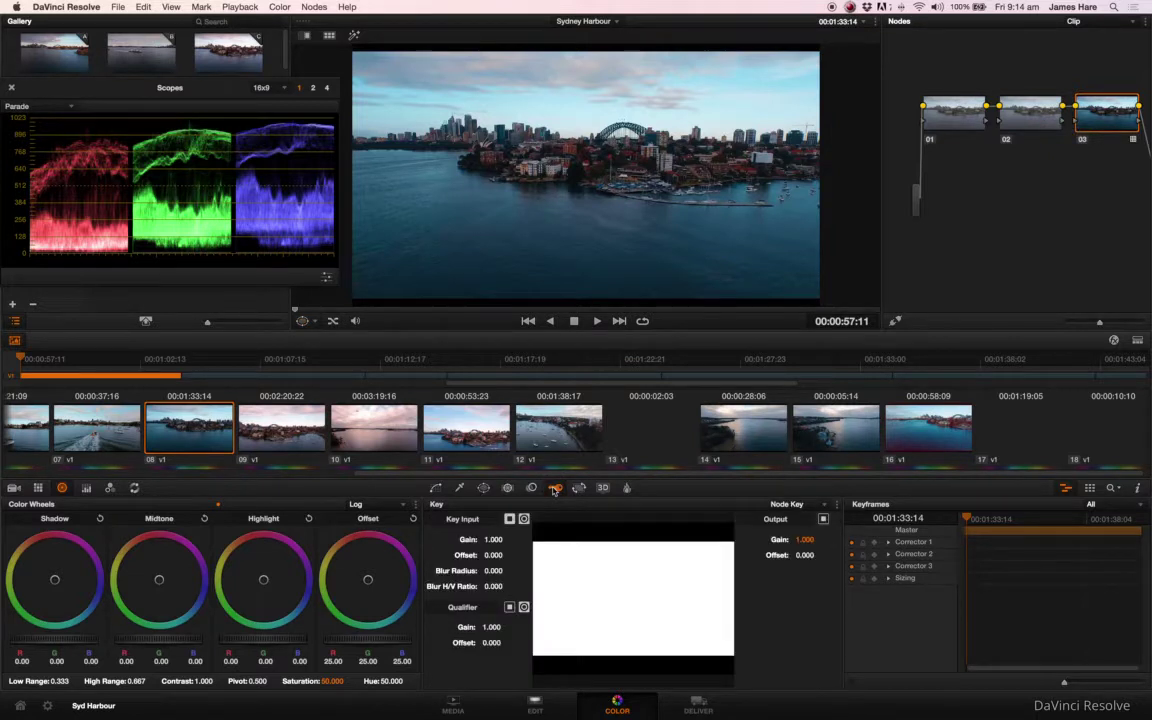
double_click(804, 540)
key("BackSpace")
type("0.5")
key("Return")
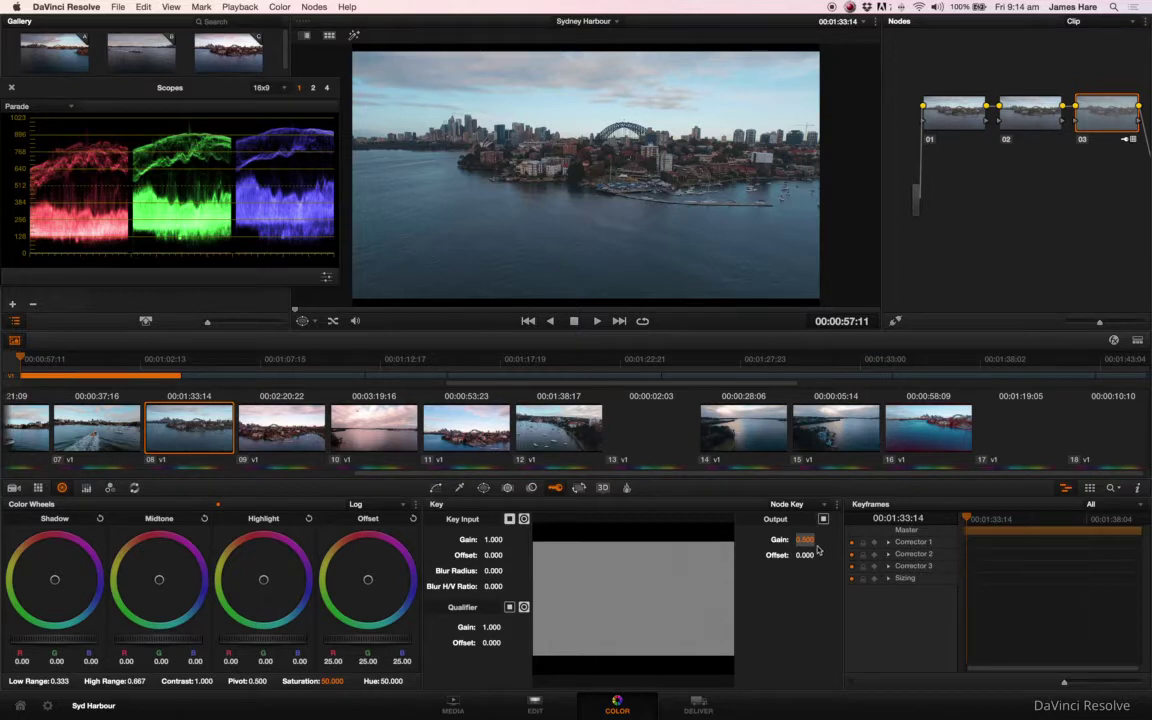
Raise node 03's key output gain to about 0.607
mouse_move(804, 540)
left_mouse_down()
mouse_move(816, 540)
mouse_move(805, 540)
left_mouse_up()
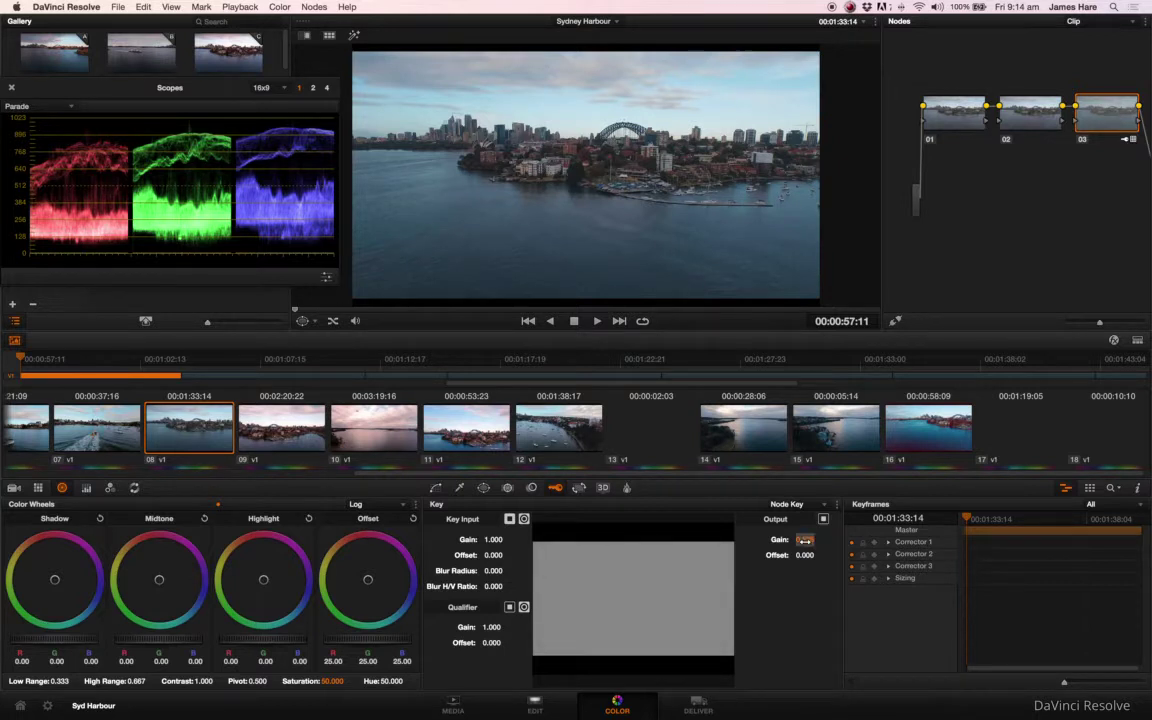
left_click_drag(803, 543, 854, 546)
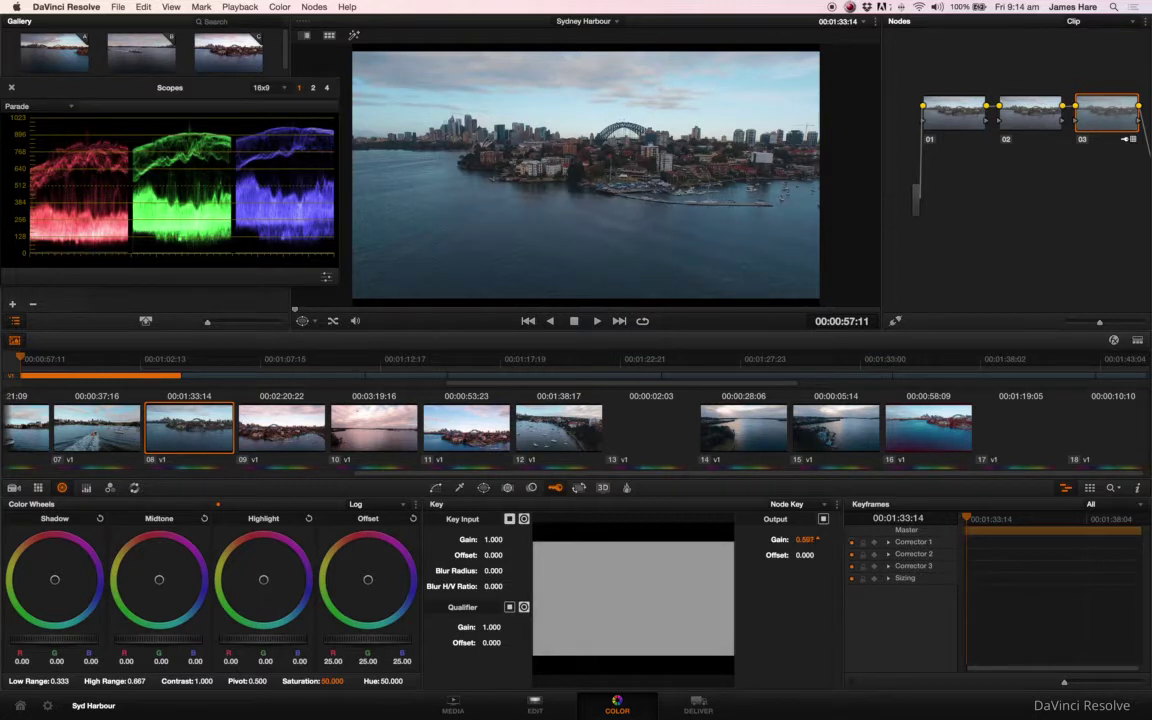
double_click(805, 542)
key("Return")
On node 01, darken the shadows slightly with a blue tint (R -0.05, G -0.05, B -0.02) and raise the midtones to 0.01
left_click(944, 116)
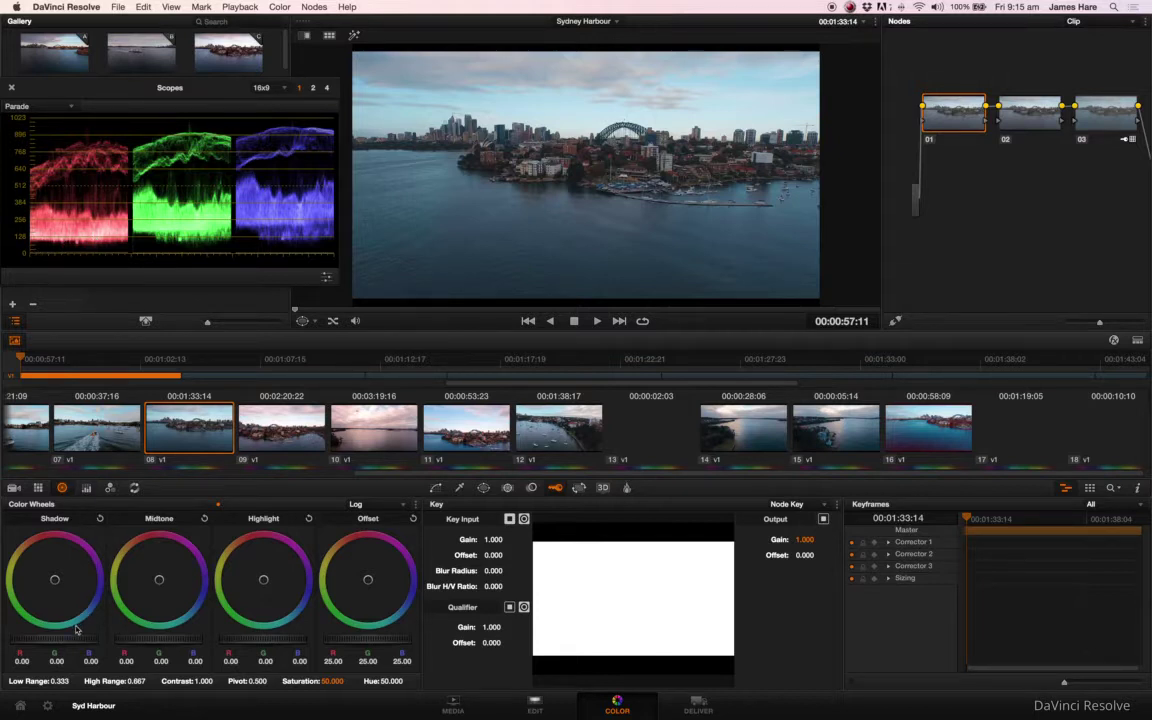
left_click_drag(74, 636, 45, 643)
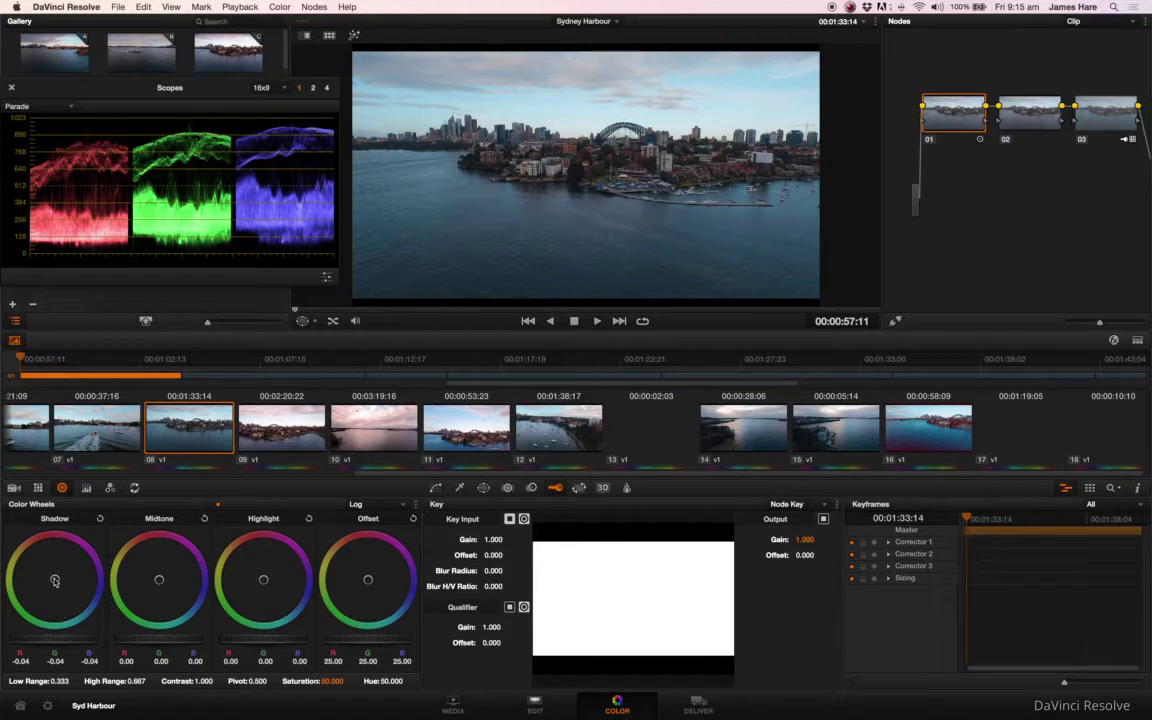
left_click_drag(55, 581, 62, 583)
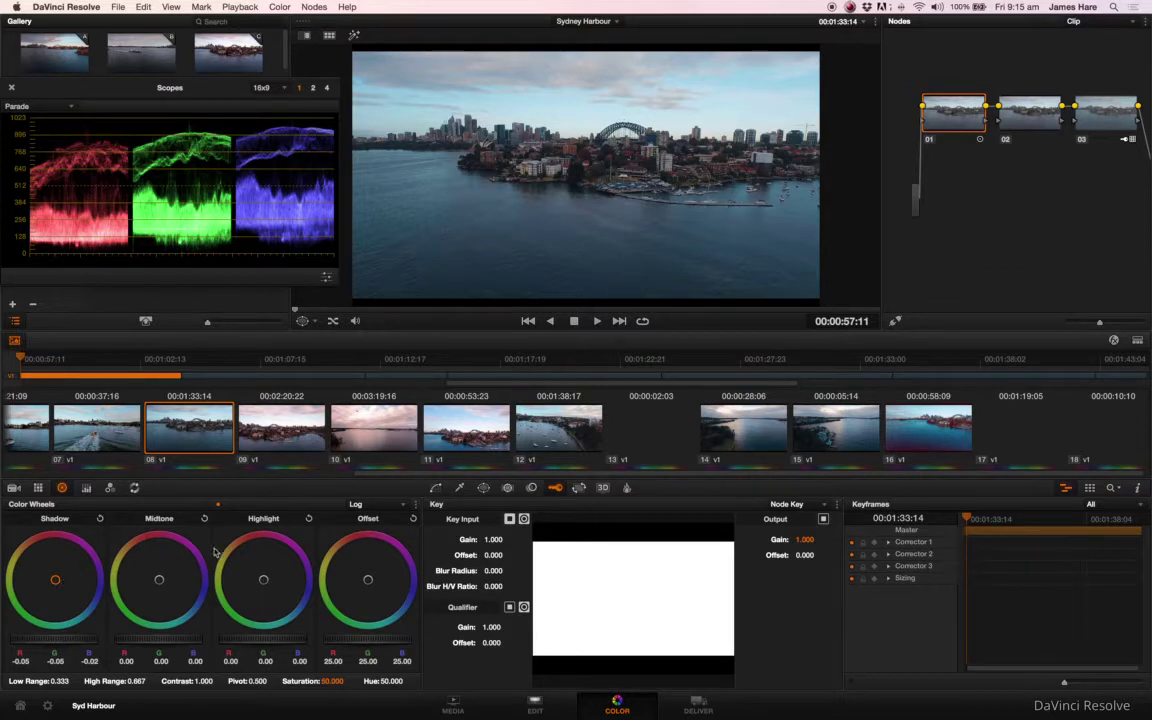
left_click_drag(161, 649, 169, 649)
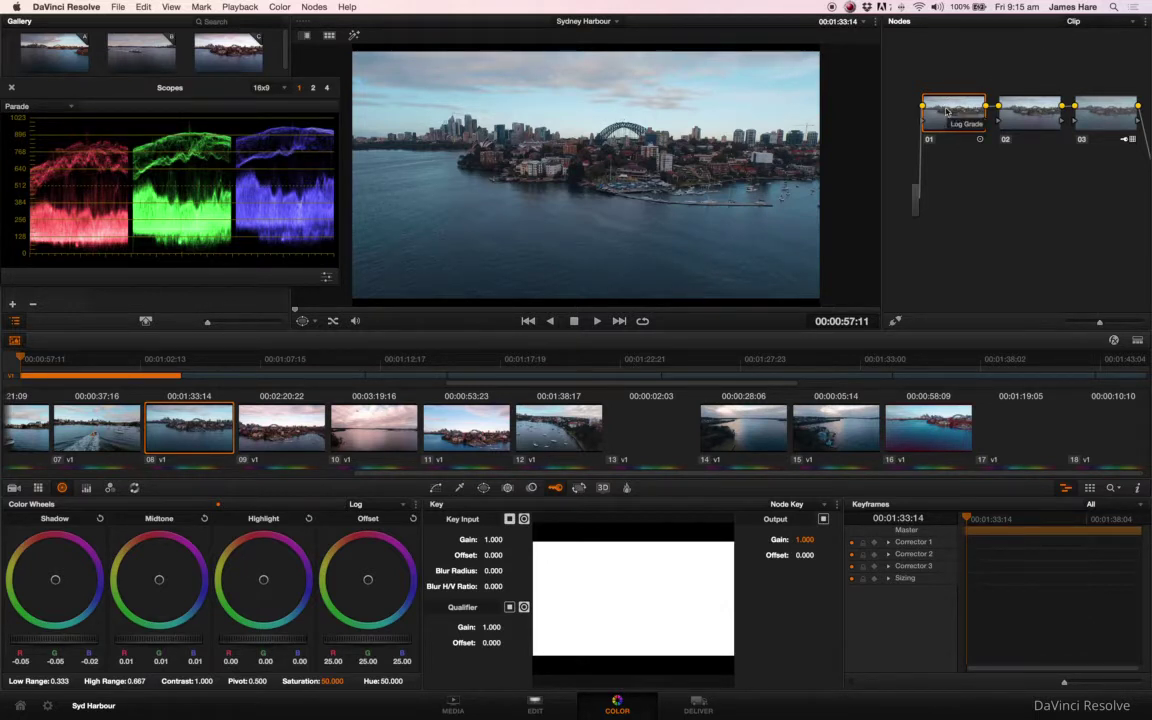
Compare the image with node 01's grade disabled and enabled
left_click(1106, 114)
left_click(949, 118)
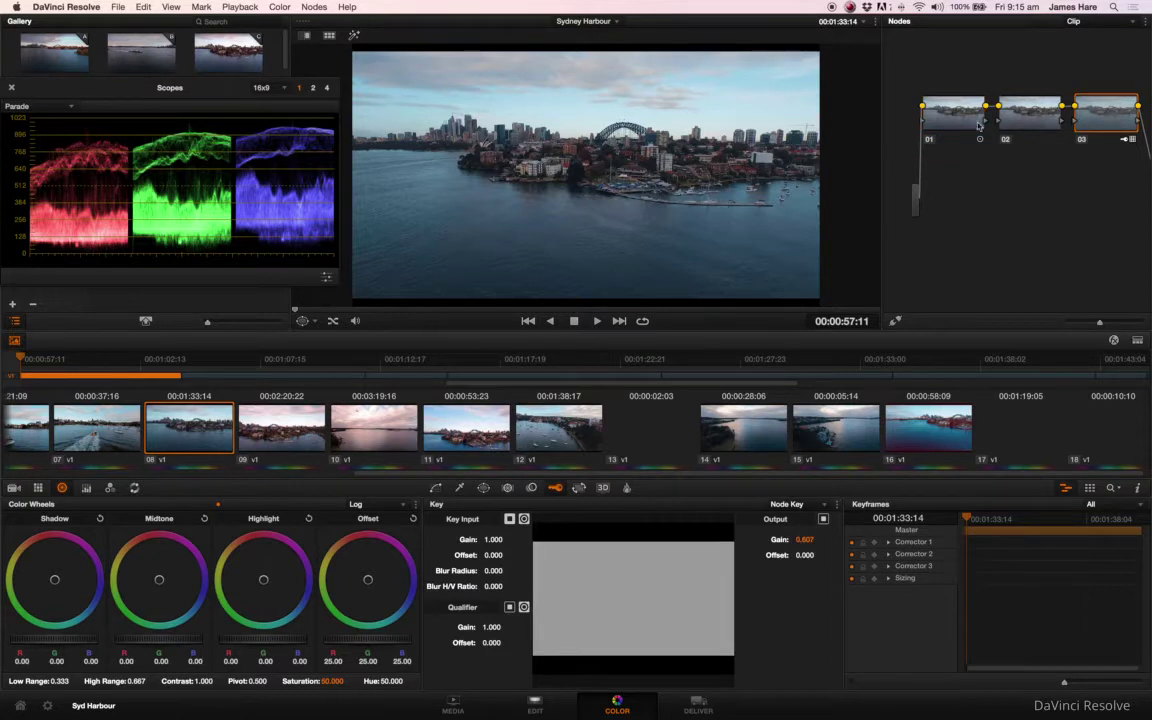
left_click(929, 141)
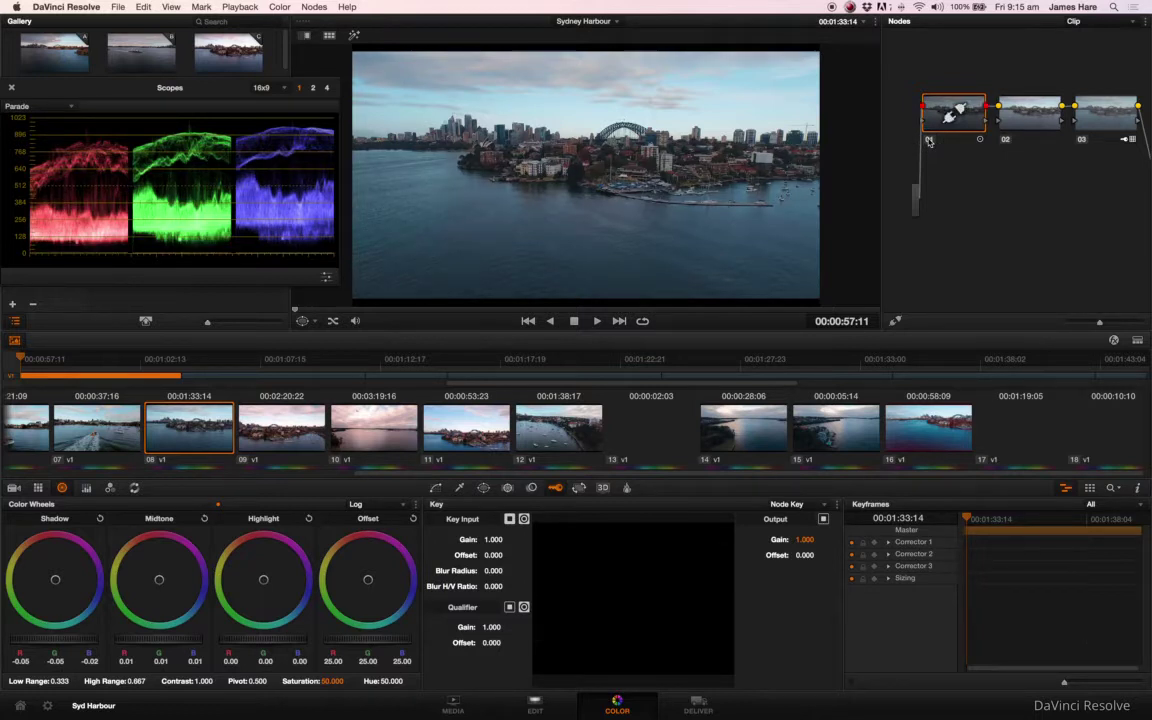
left_click(929, 141)
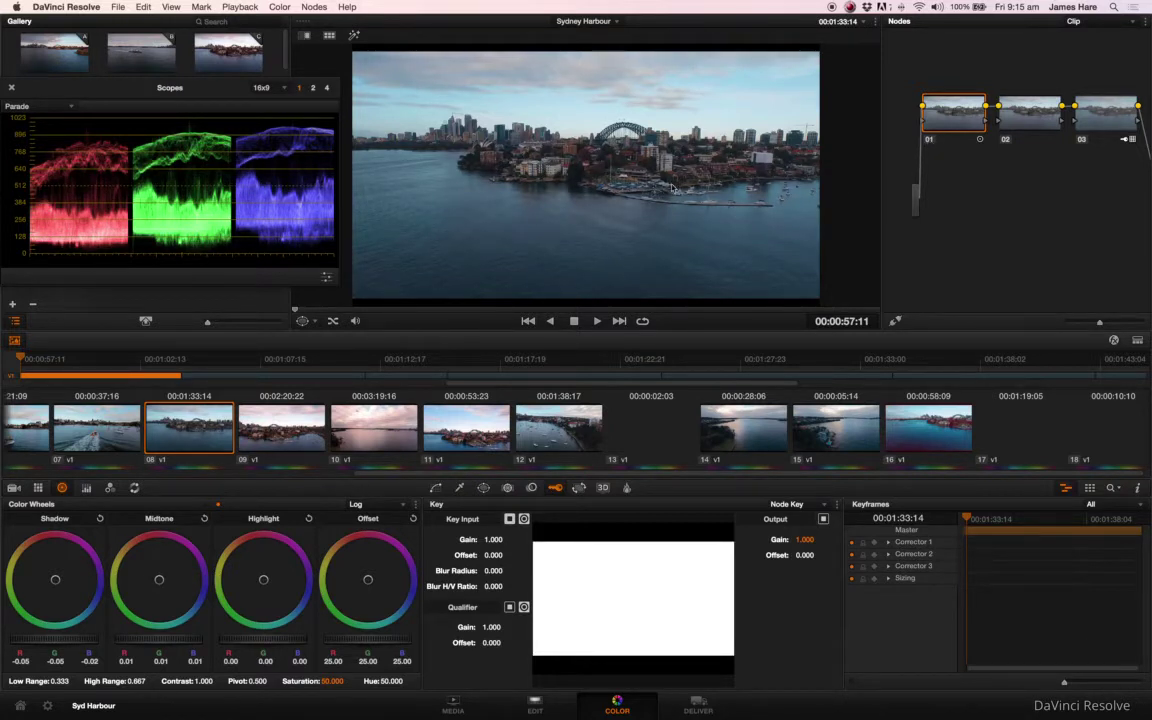
Add a circular window to node 02, widened over the sky with aspect about 82.45, tilt about 55.47 and softness about 9.10
left_click(1033, 120)
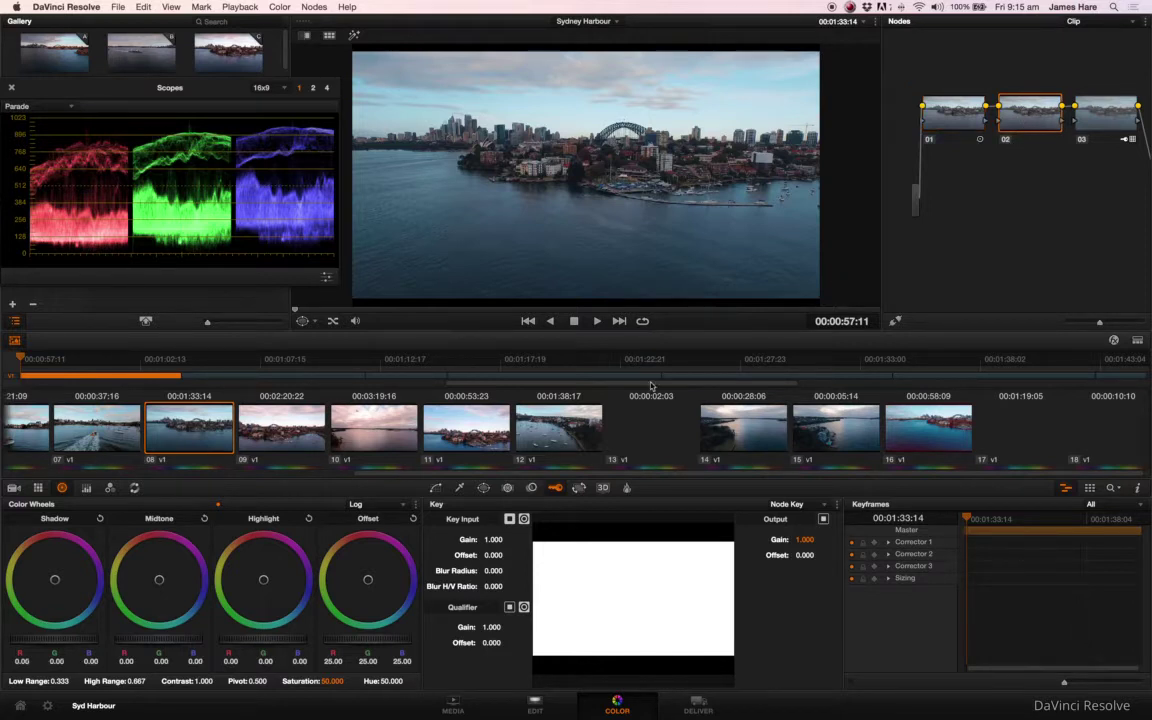
left_click(484, 488)
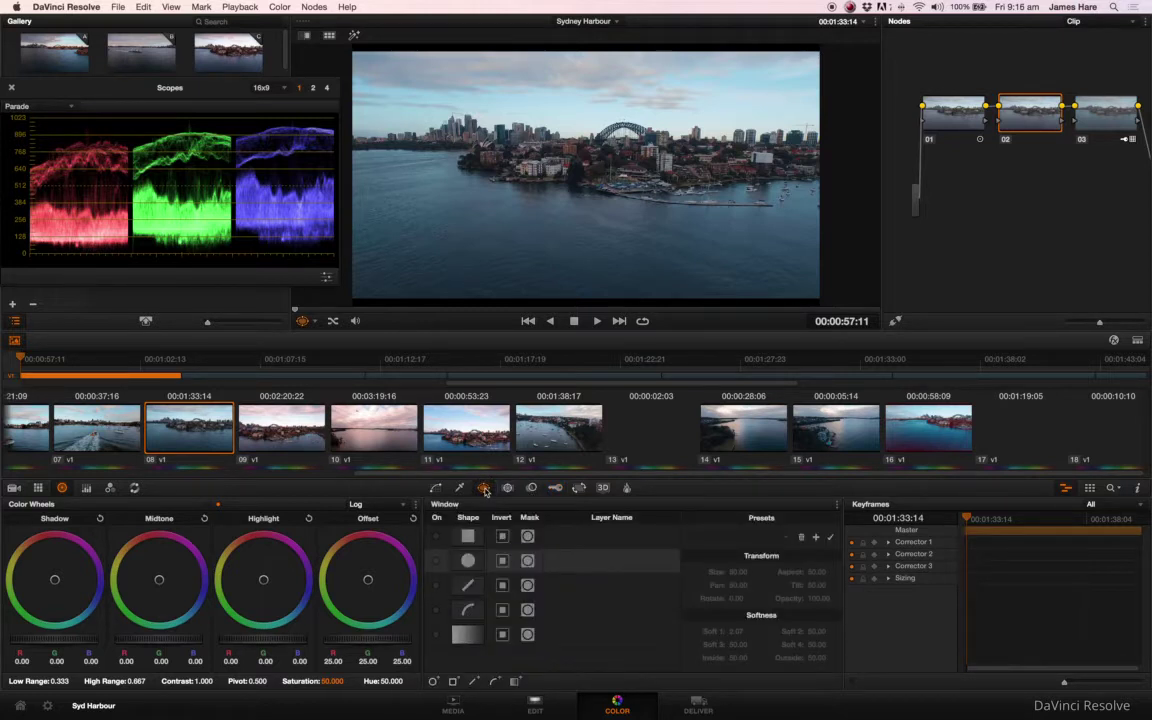
left_click(436, 562)
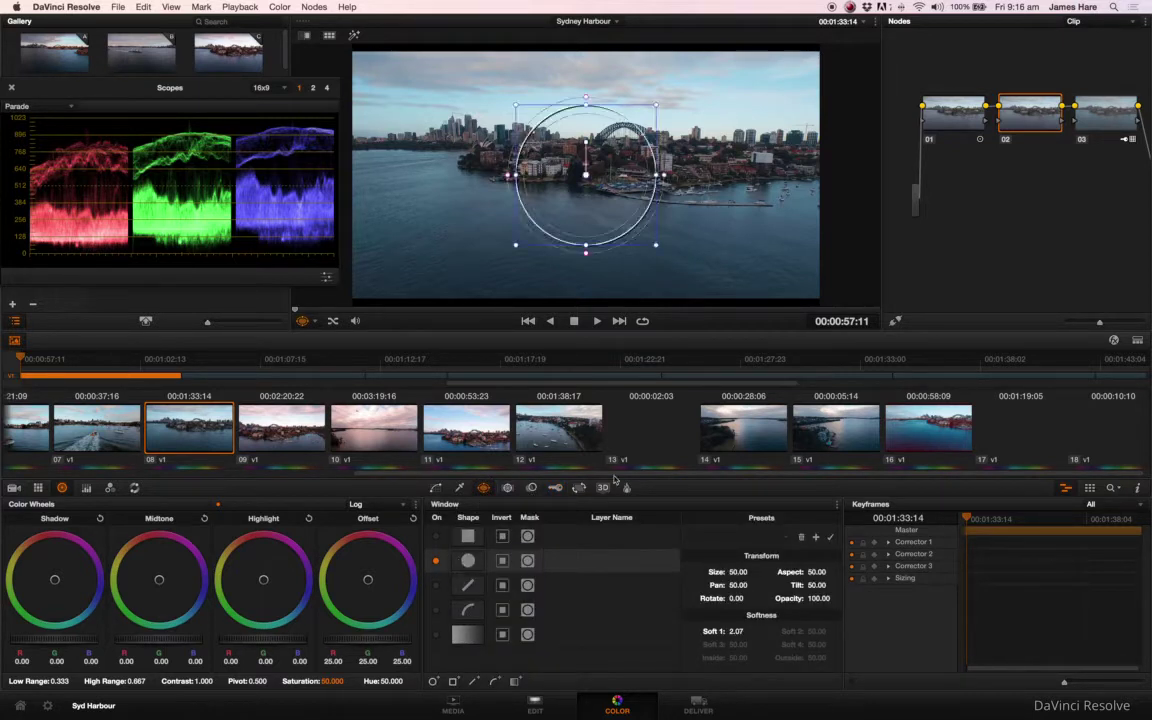
left_click_drag(665, 177, 786, 176)
left_click_drag(703, 187, 716, 80)
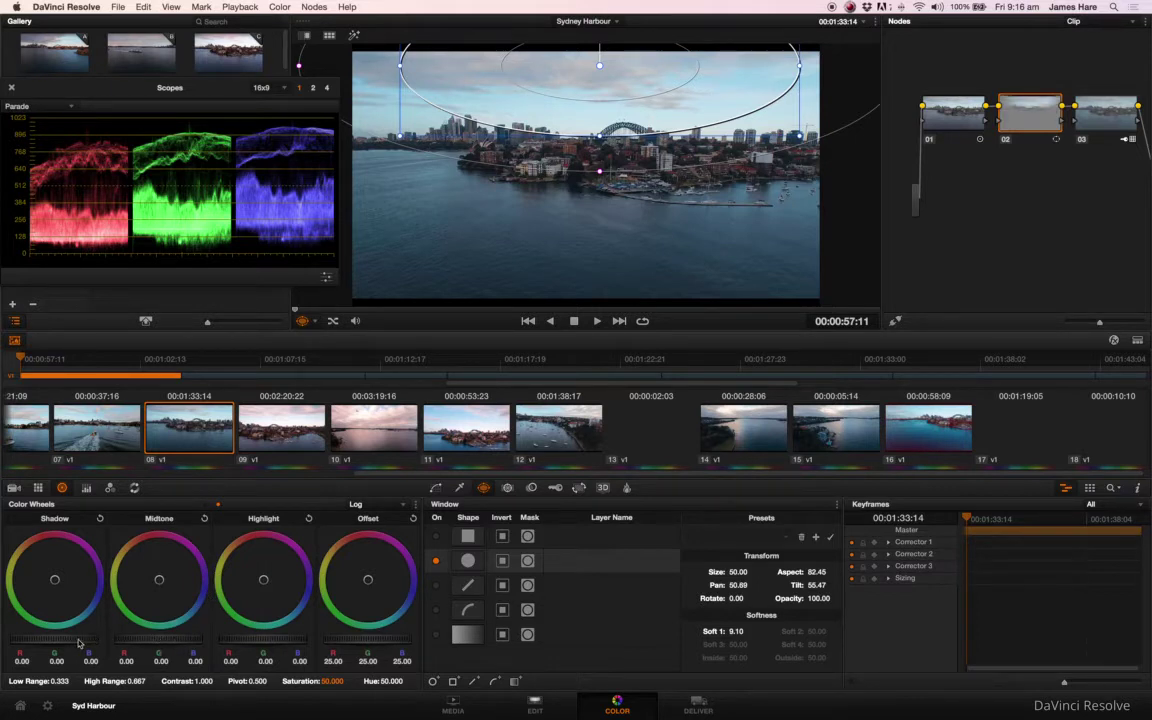
Darken the windowed sky on node 02 by lowering the shadows to -0.16 and the offset to 7.60
left_click_drag(55, 637, 3, 632)
left_click_drag(379, 645, 303, 638)
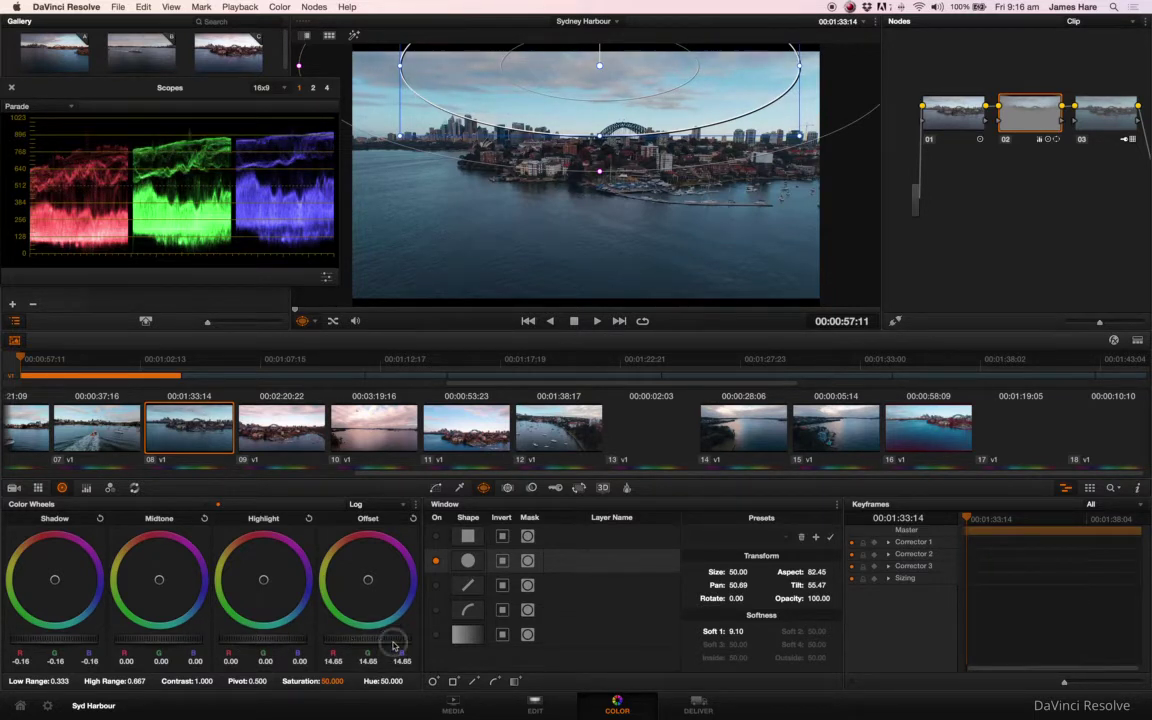
left_click_drag(401, 646, 260, 643)
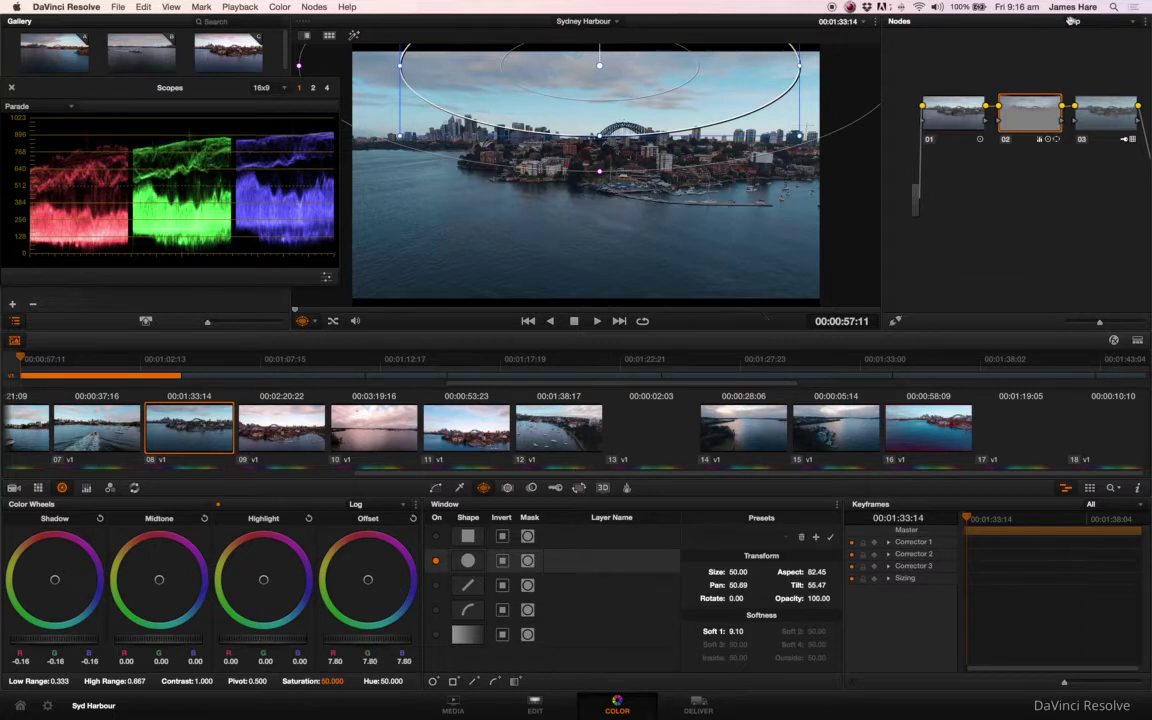
Compare the sky with node 02's grade disabled and enabled
left_click(1006, 142)
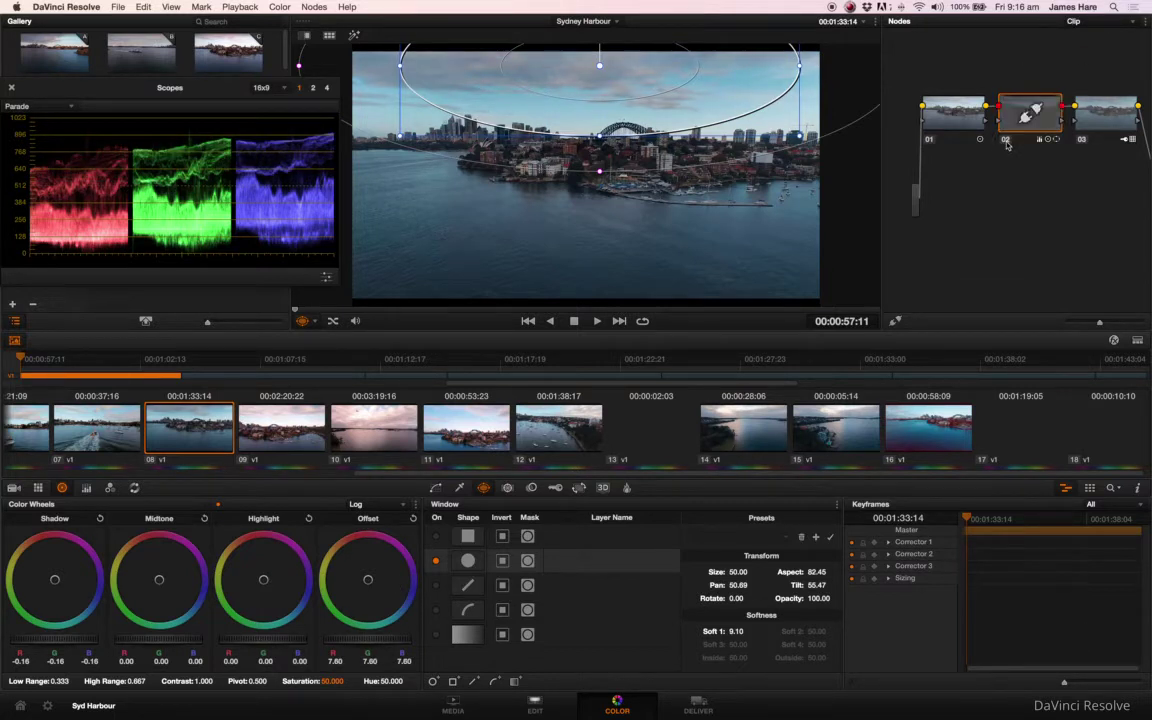
left_click(1006, 142)
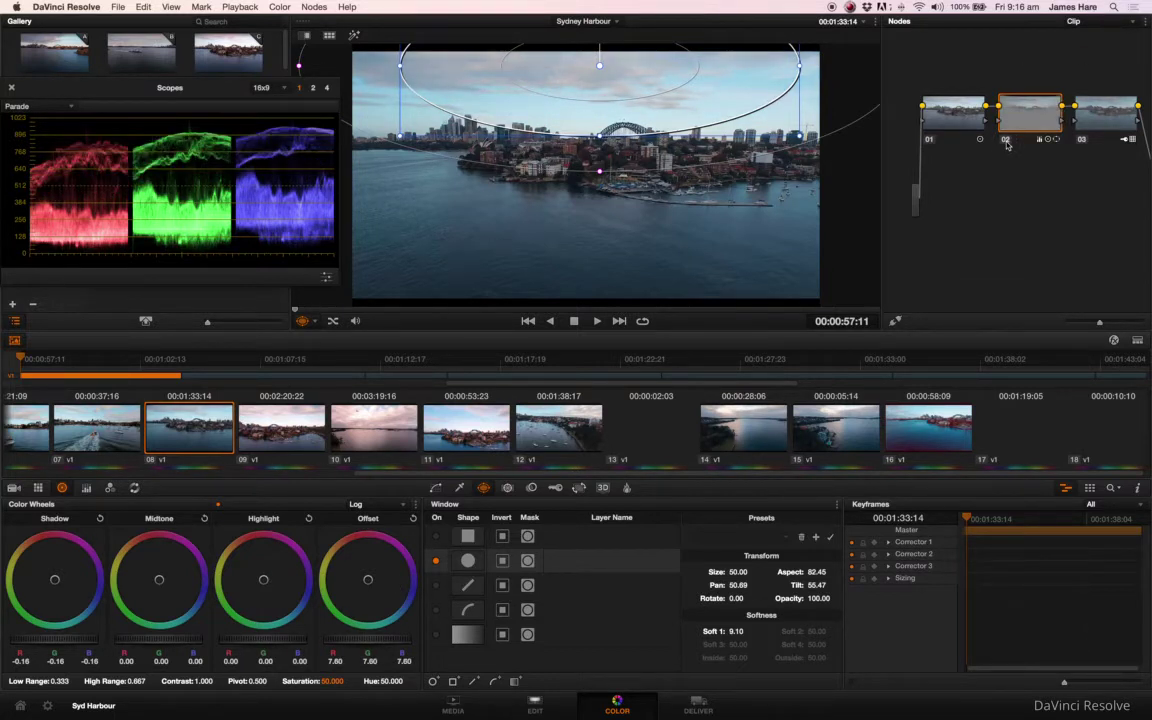
left_click(1007, 144)
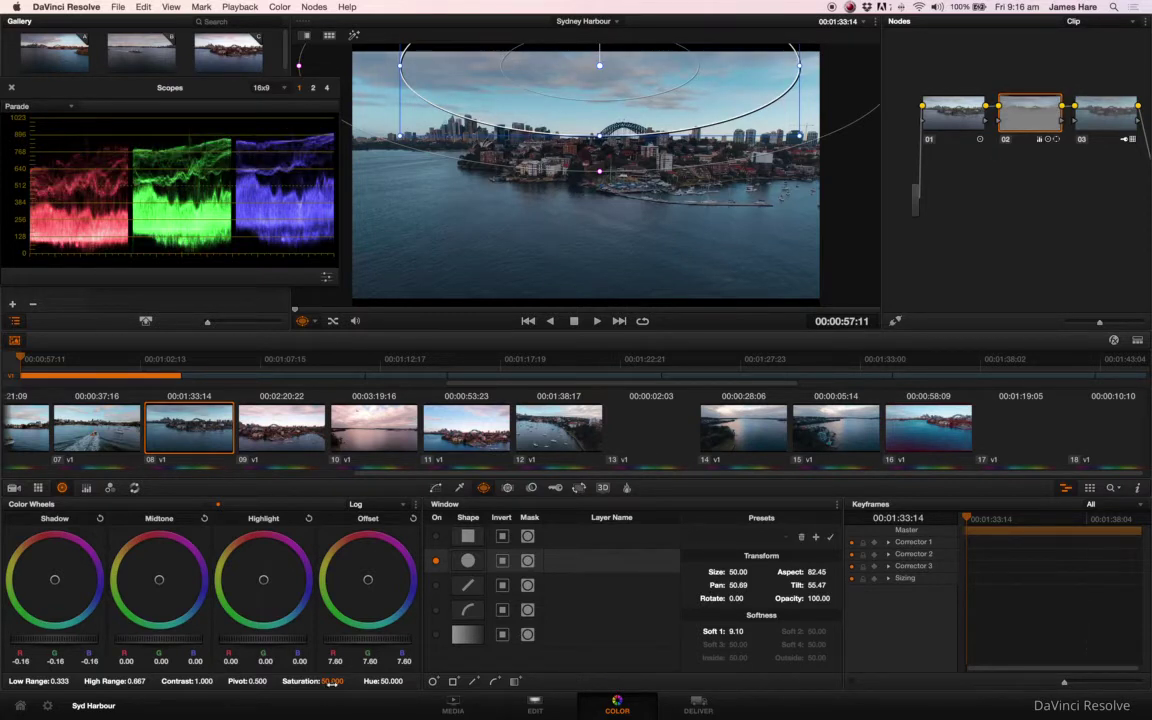
Raise node 02's saturation to 71.3 and shift its midtones towards red and its highlights slightly towards green
left_click_drag(331, 684, 331, 684)
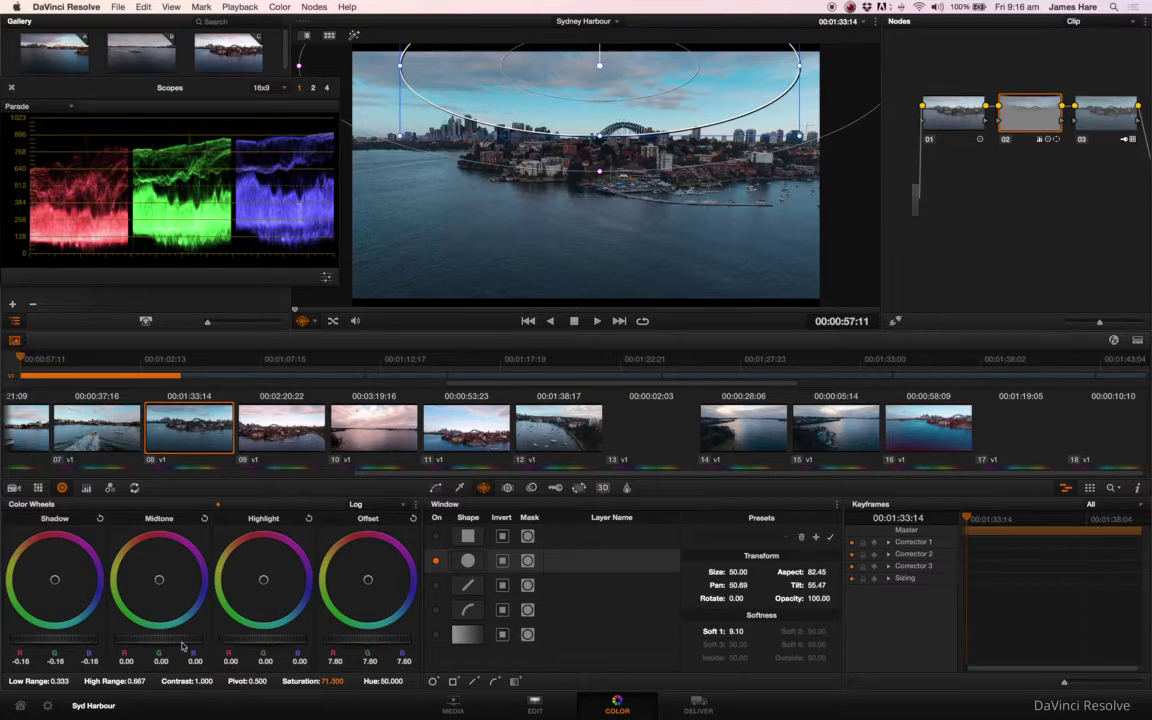
left_click_drag(159, 581, 154, 528)
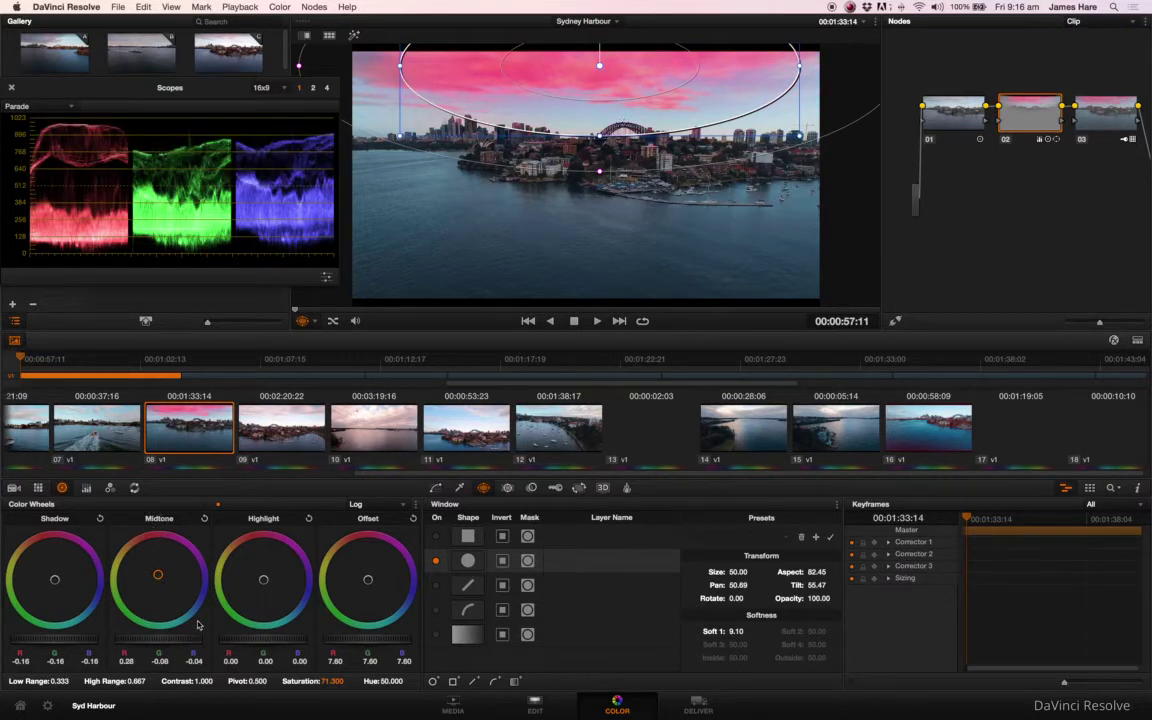
left_click_drag(238, 525, 236, 612)
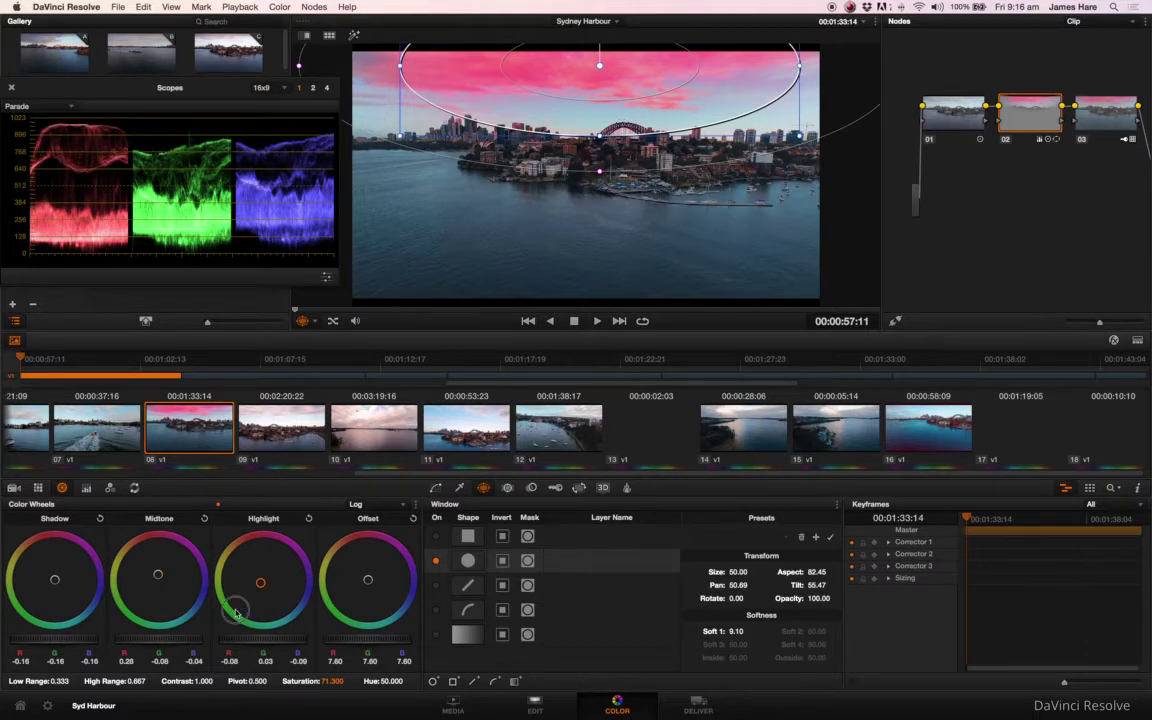
Compare the reddened sky with node 02 disabled and enabled while node 01 is selected
left_click(948, 126)
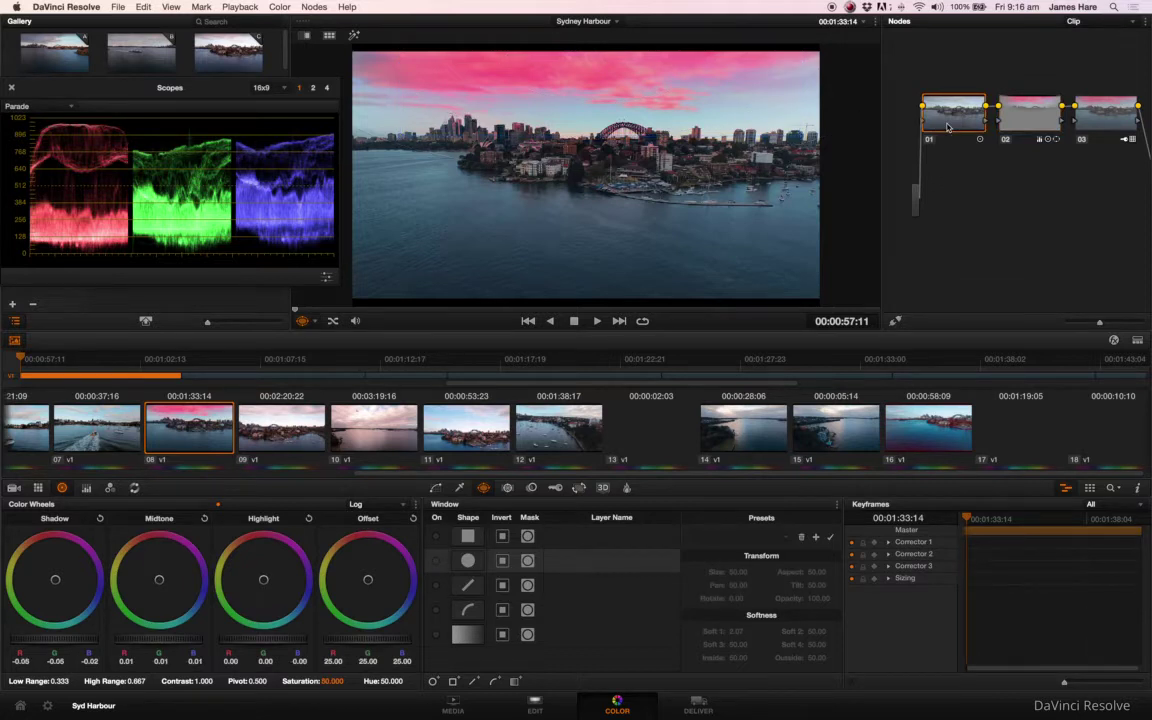
left_click(1006, 140)
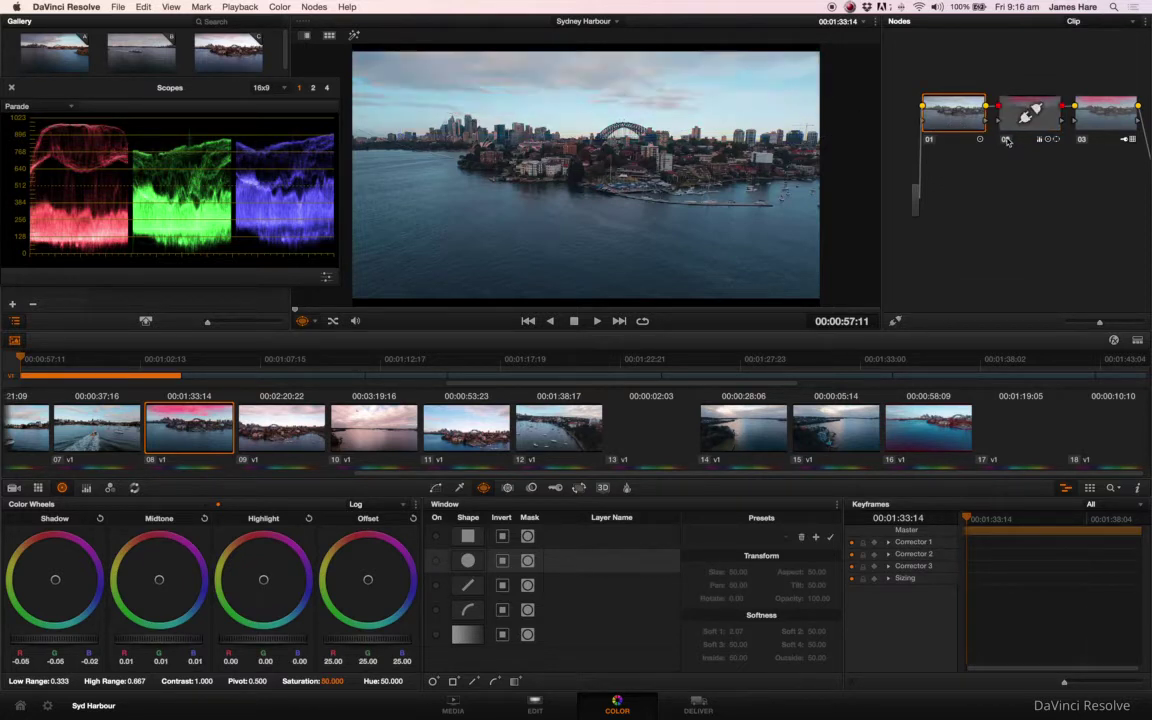
left_click(1007, 141)
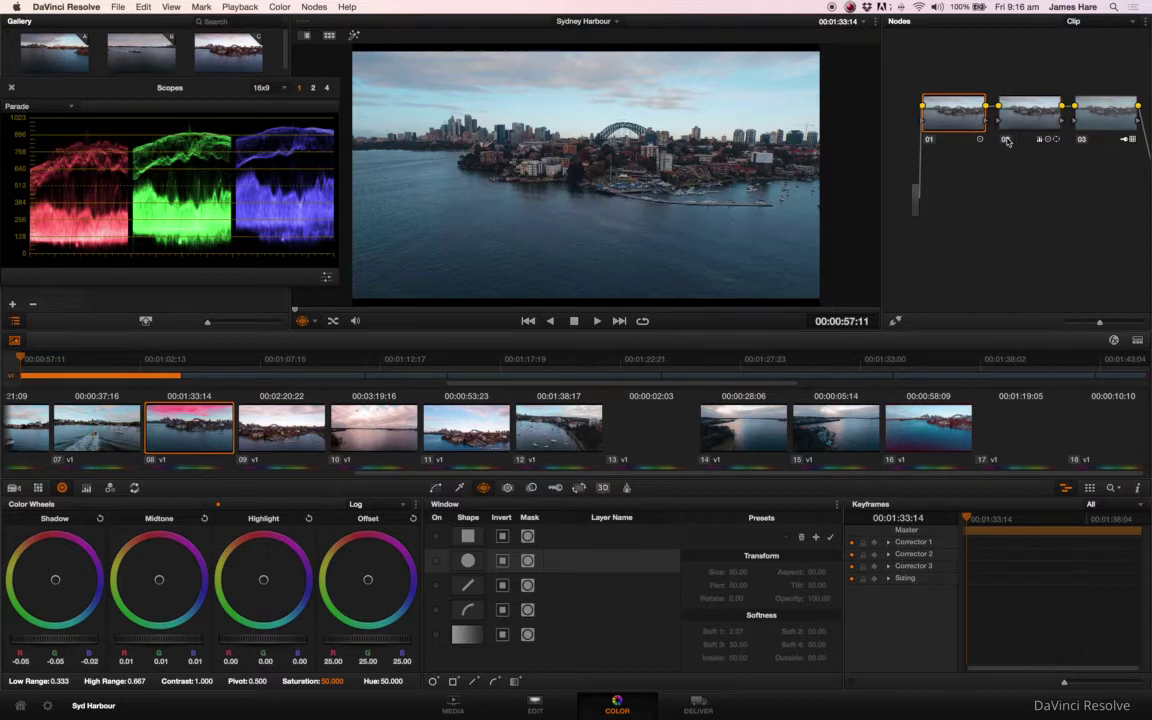
Reset node 02's shadow, midtone, highlight and offset color wheels to their defaults
left_click(1034, 112)
left_click(1035, 112)
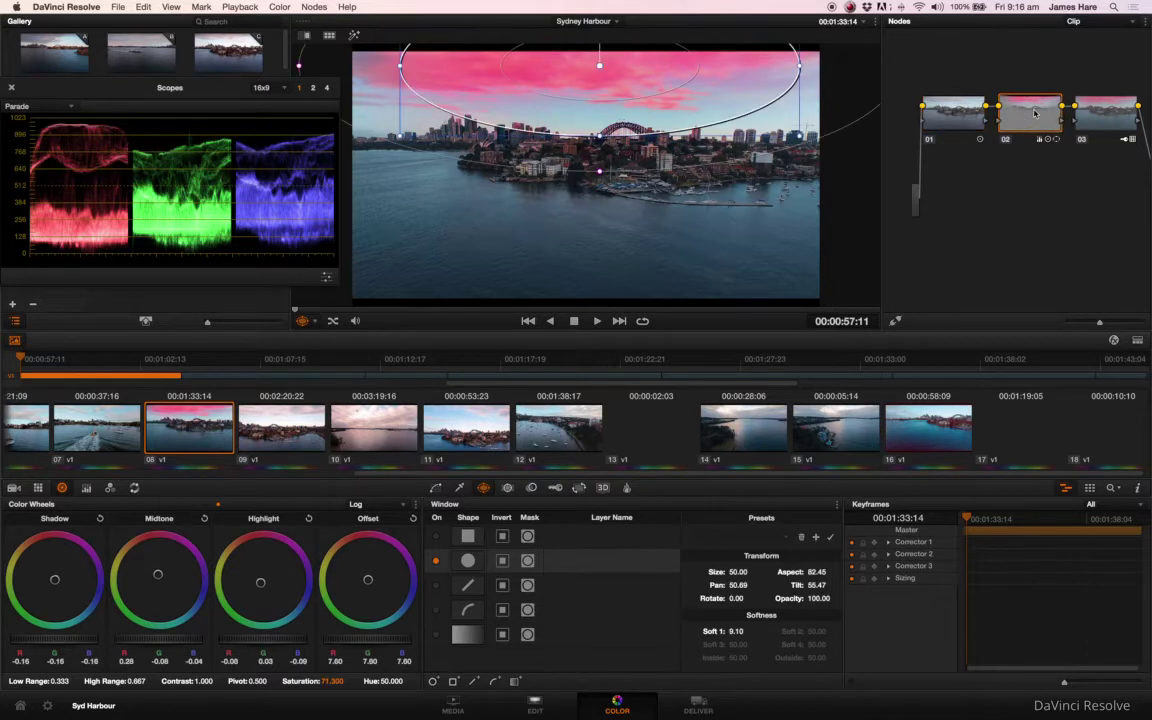
left_click(204, 518)
left_click(99, 519)
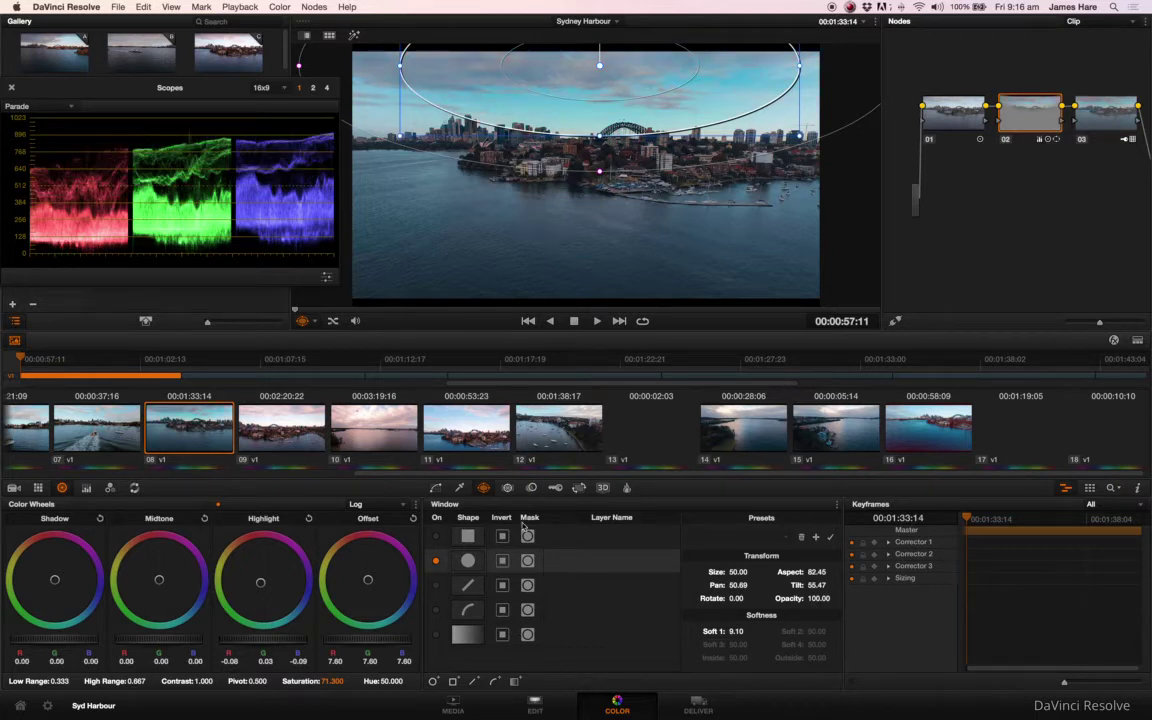
left_click(309, 519)
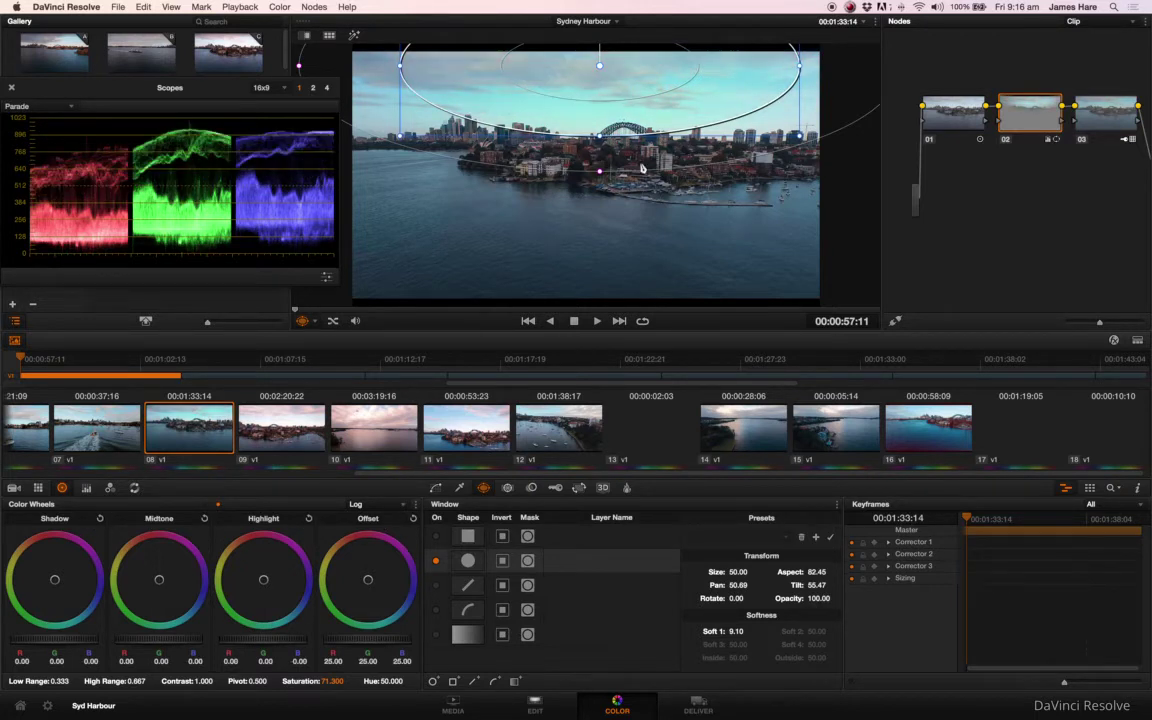
Move node 02's circular window over the city skyline at pan 45.37 and tilt 51.71, and raise its midtones to 0.12
left_click_drag(617, 90, 516, 141)
left_click_drag(705, 210, 574, 173)
left_click_drag(483, 137, 475, 143)
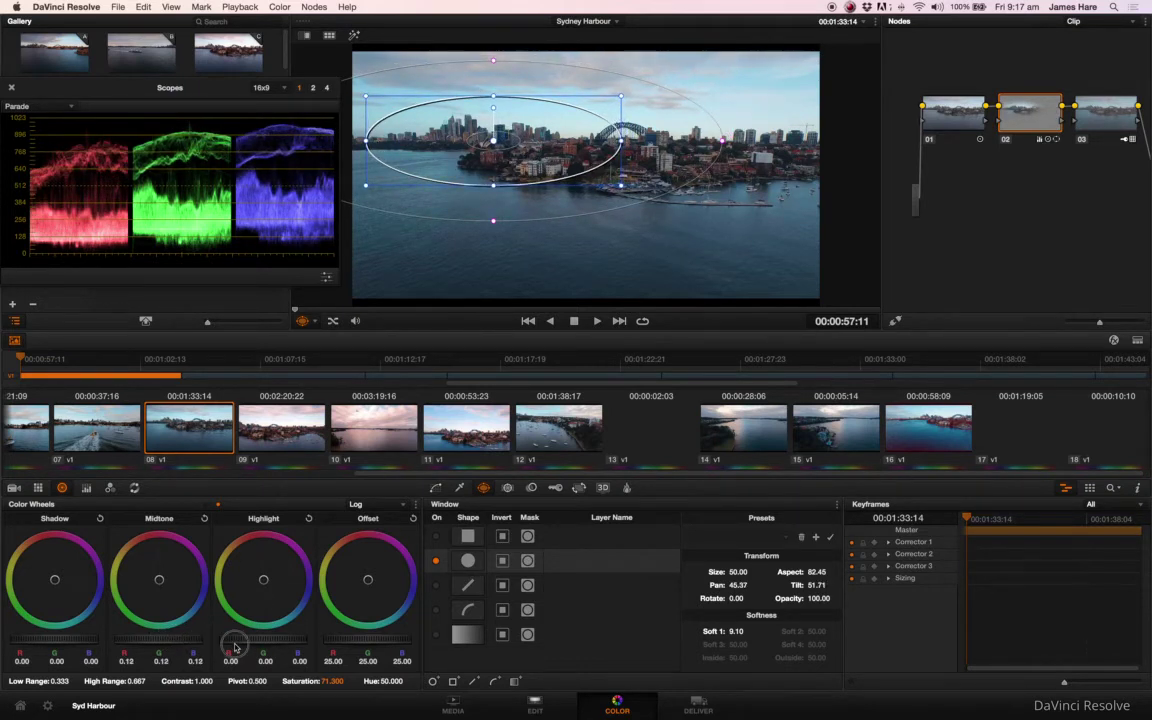
left_click_drag(199, 640, 156, 644)
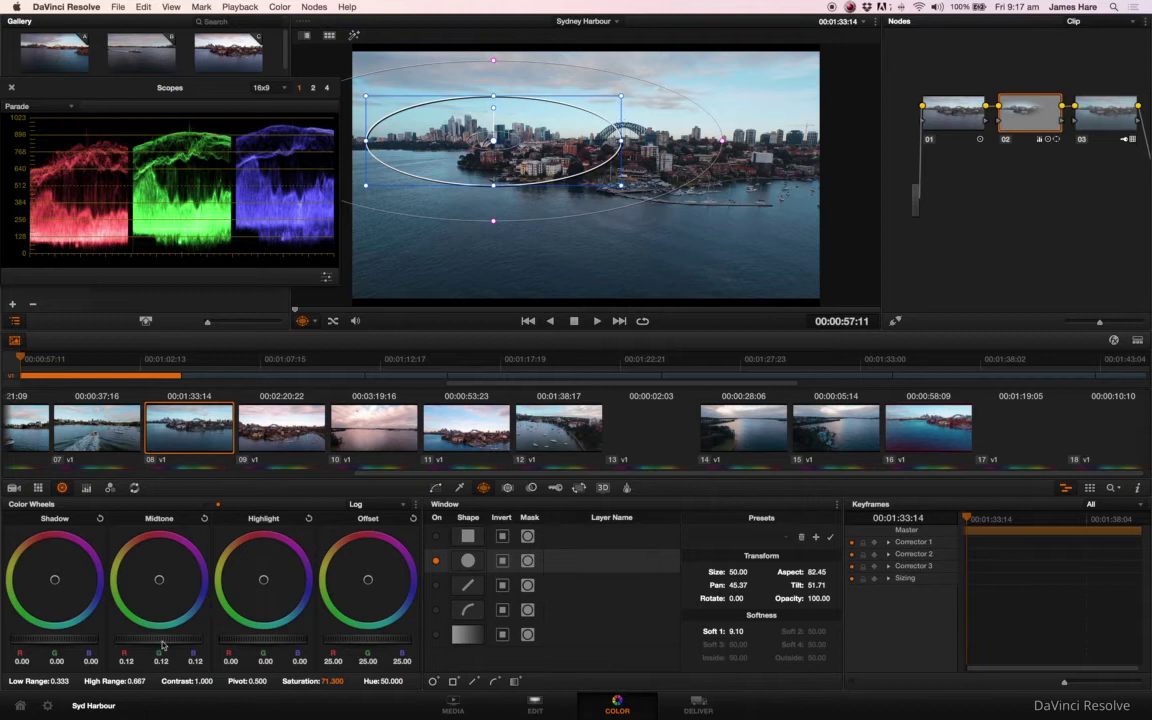
Compare the brightened skyline with node 02 repeatedly disabled and enabled, leaving the node enabled
left_click(955, 113)
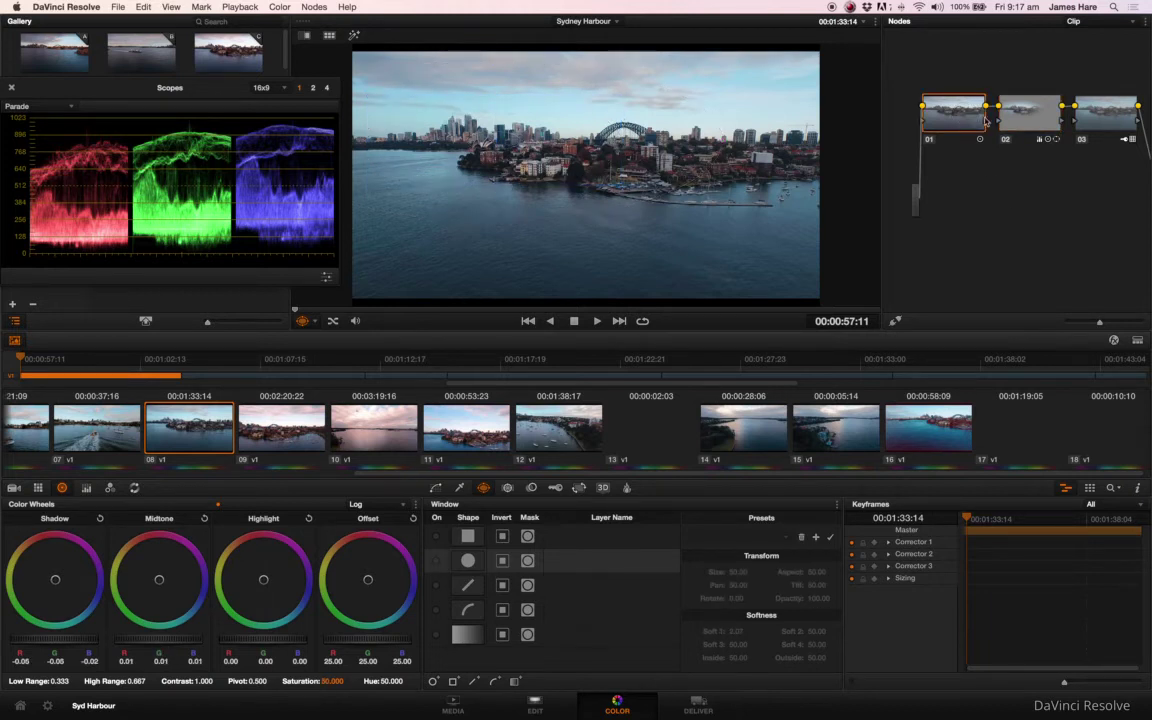
left_click(1008, 140)
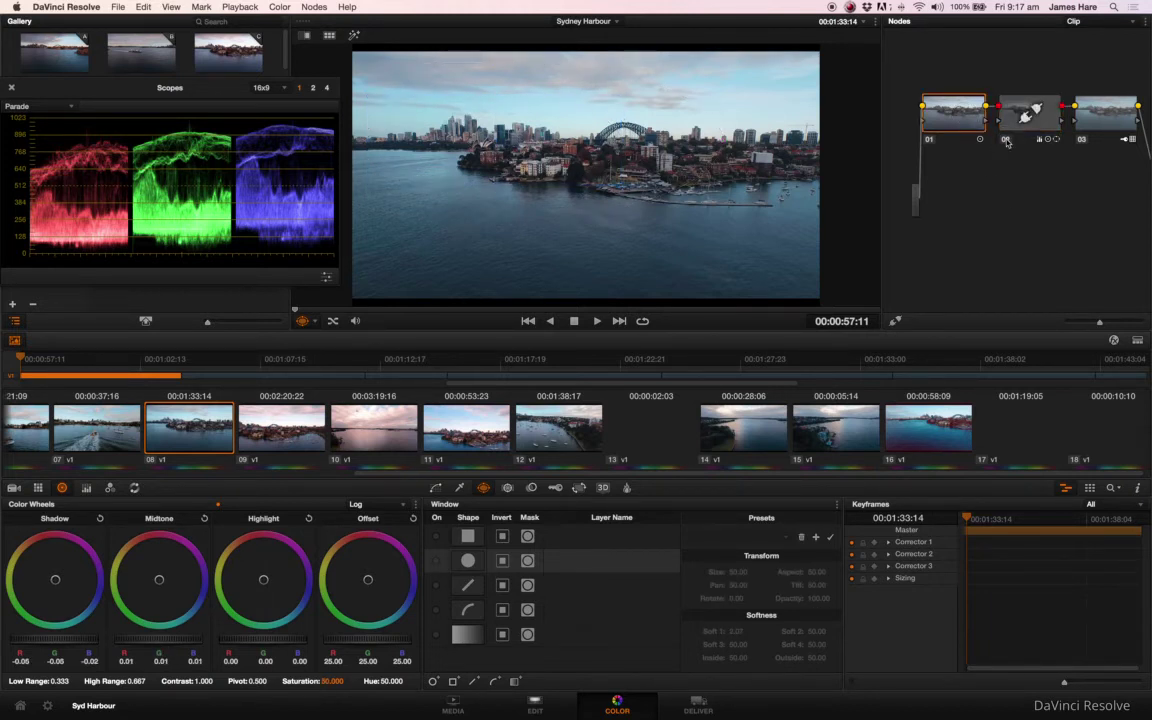
left_click(1007, 140)
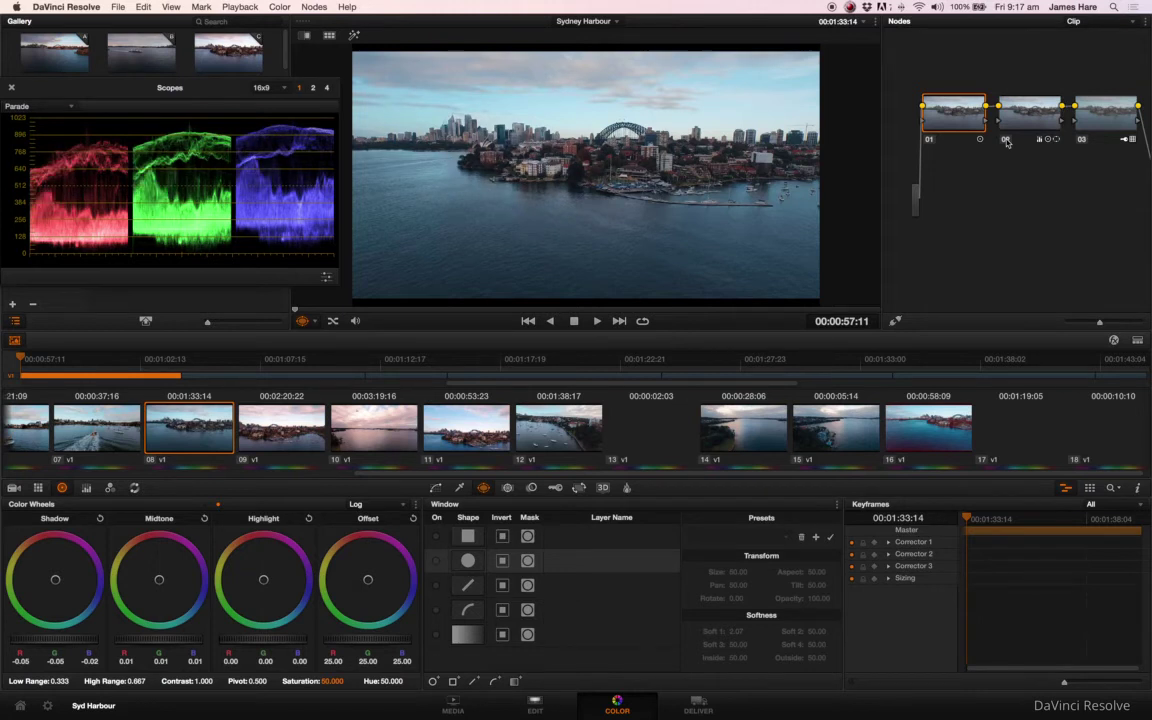
left_click(1007, 140)
left_click(1007, 140)
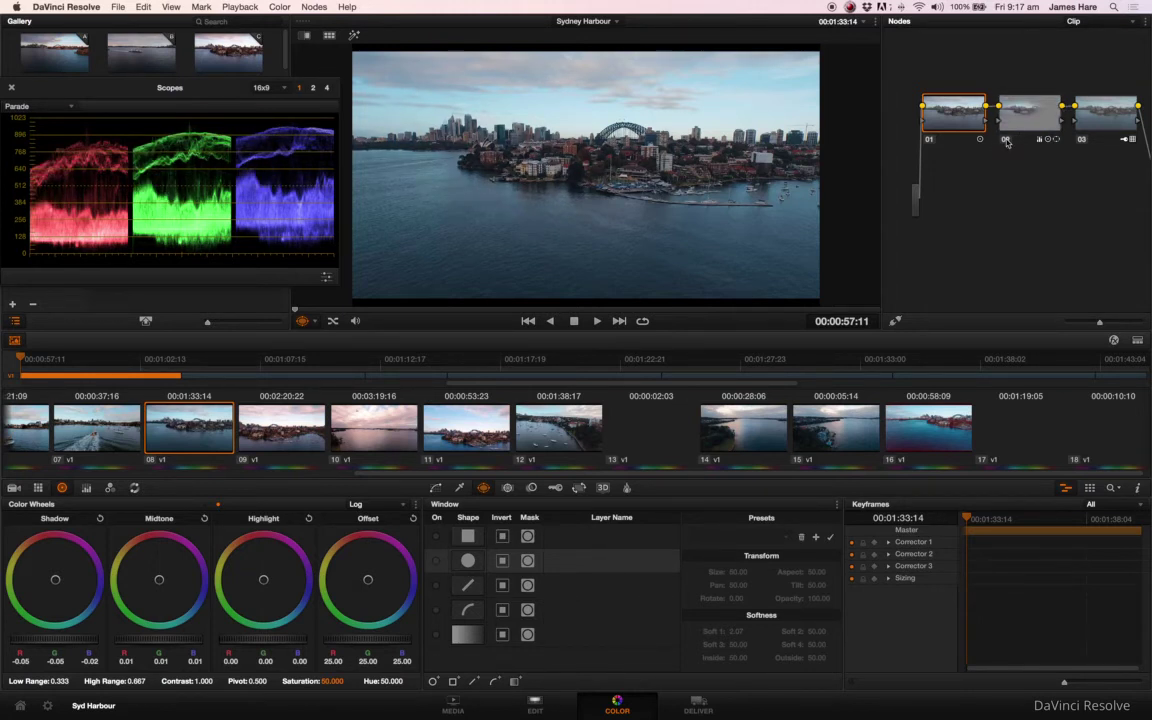
left_click(1007, 140)
left_click(1007, 140)
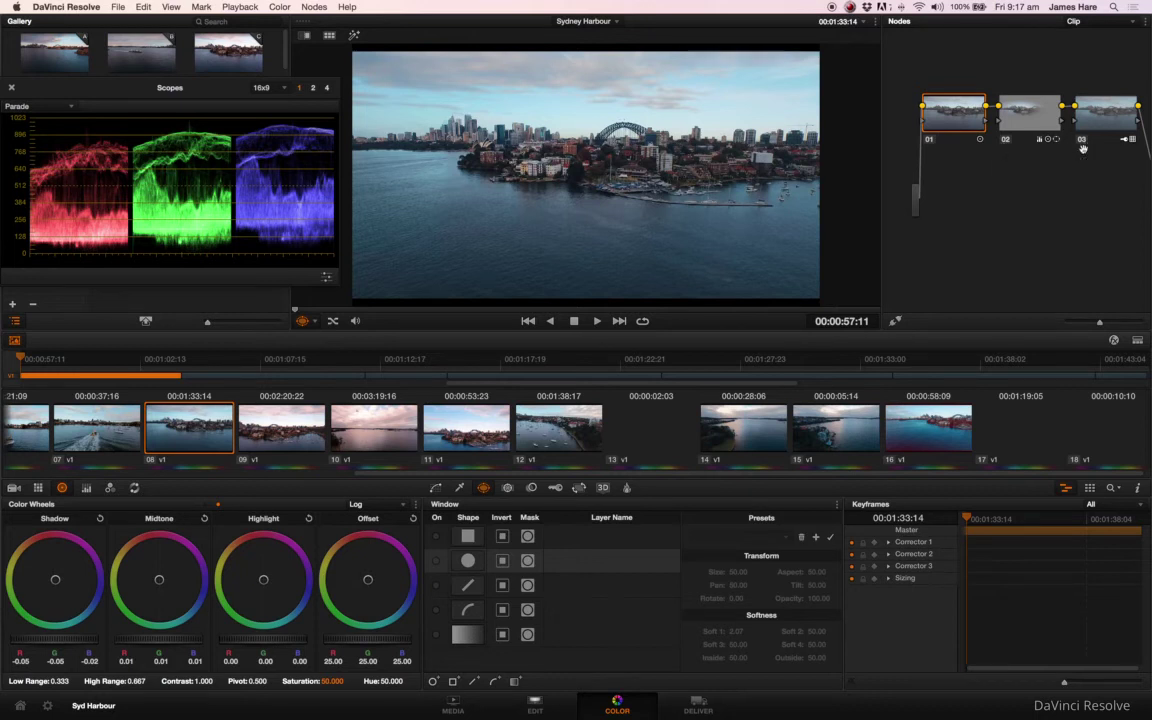
Review the key settings of nodes 03, 01 and 02, and disable node 02 to check its effect
left_click(1106, 118)
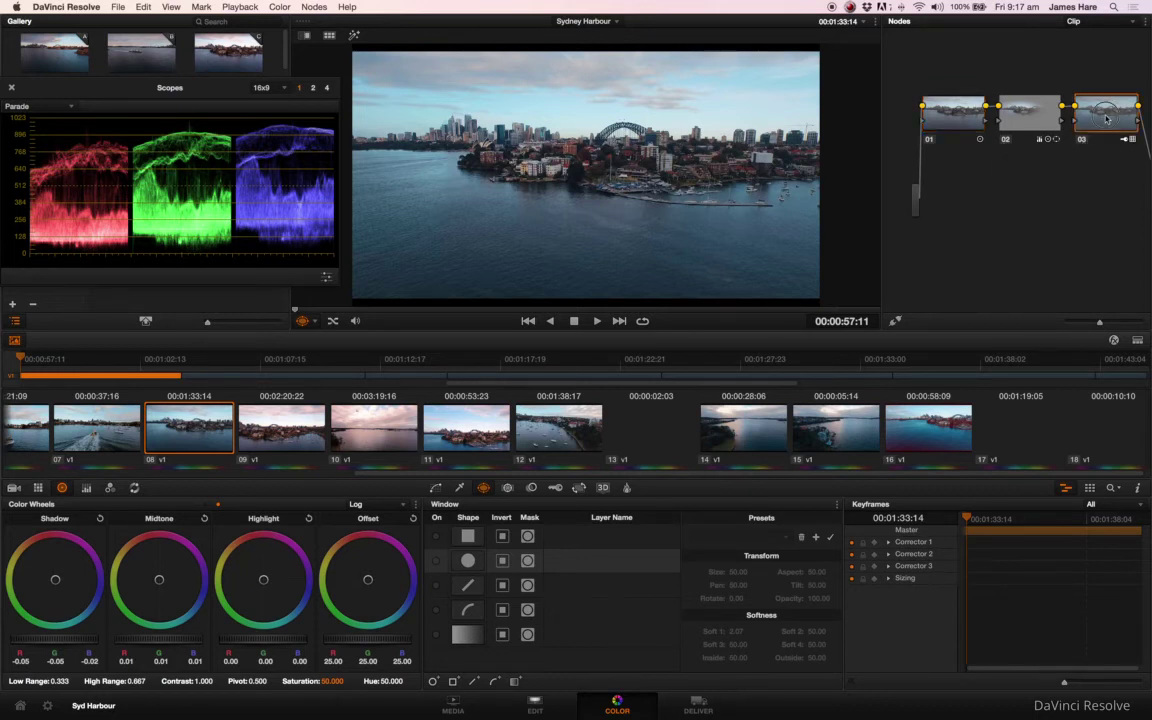
left_click(556, 488)
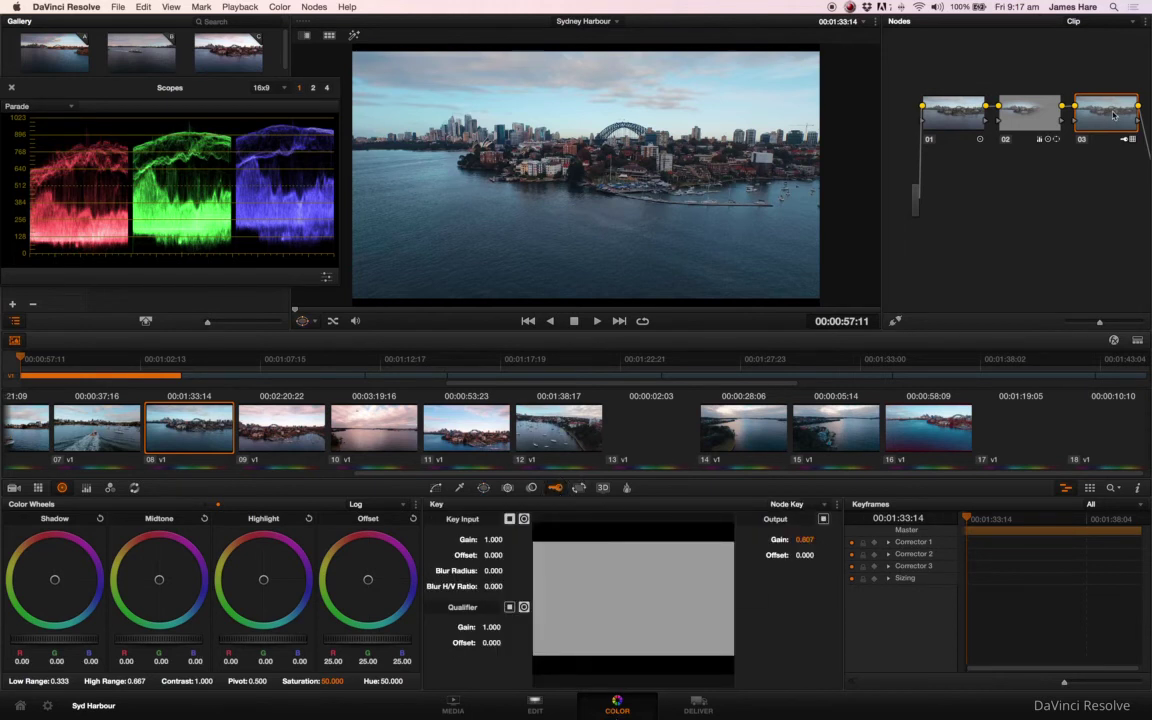
left_click(936, 119)
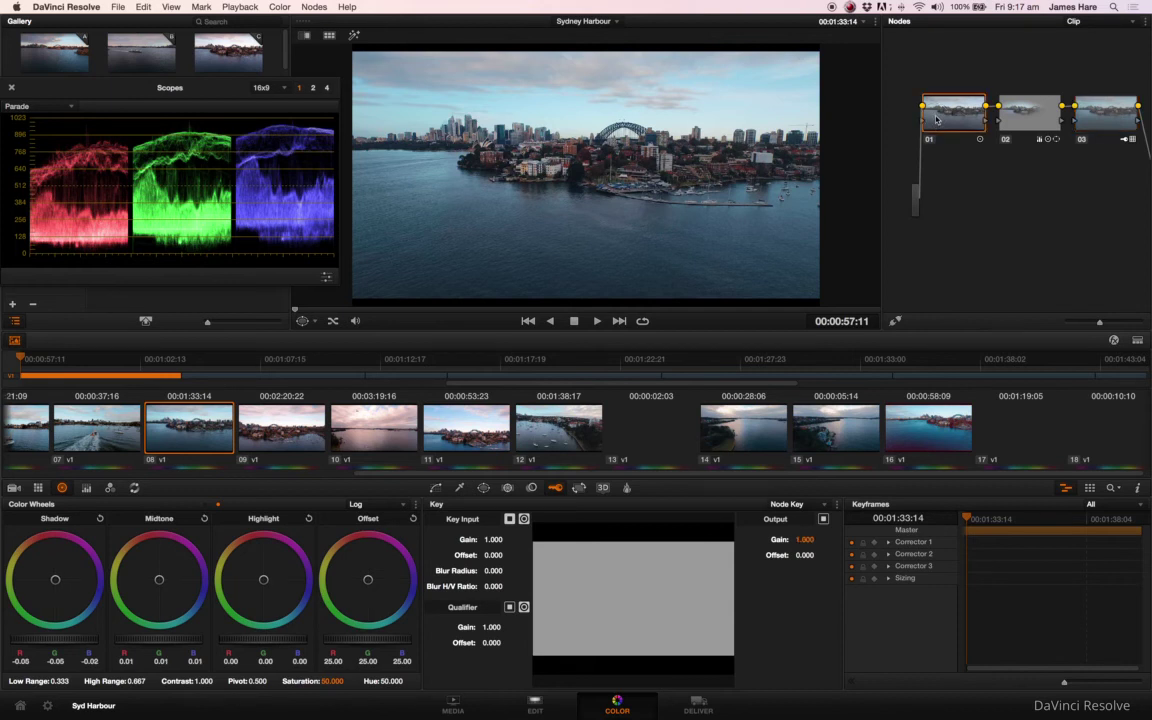
left_click(1025, 118)
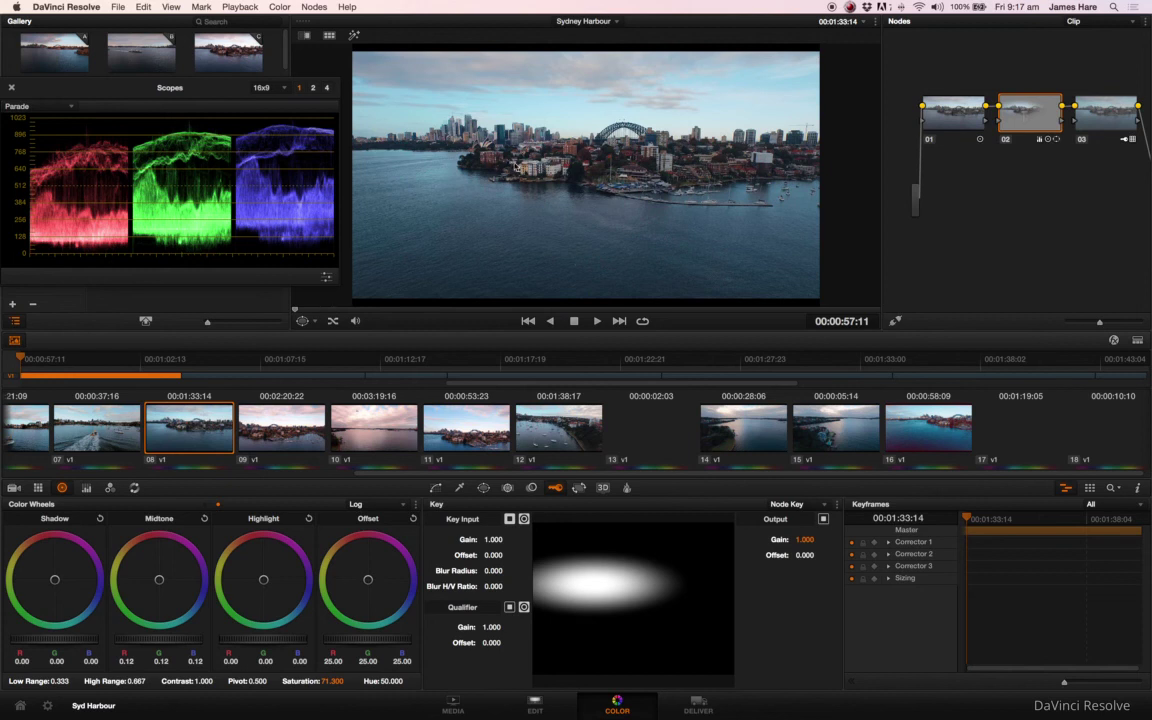
left_click(1006, 143)
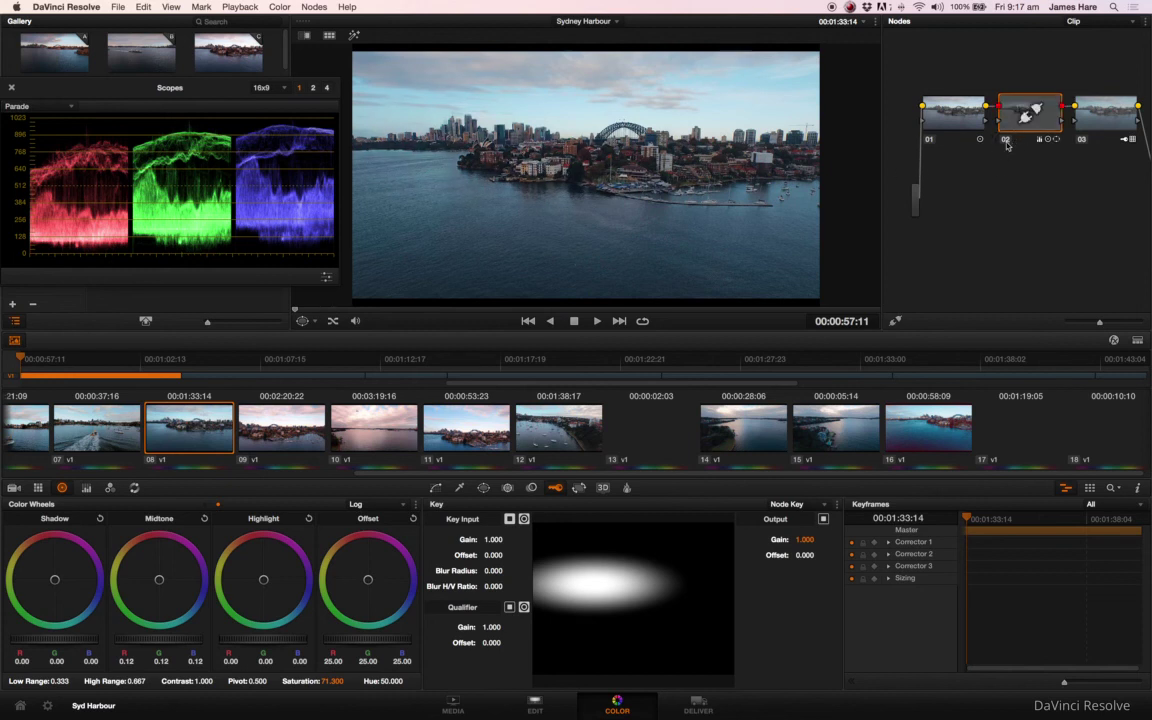